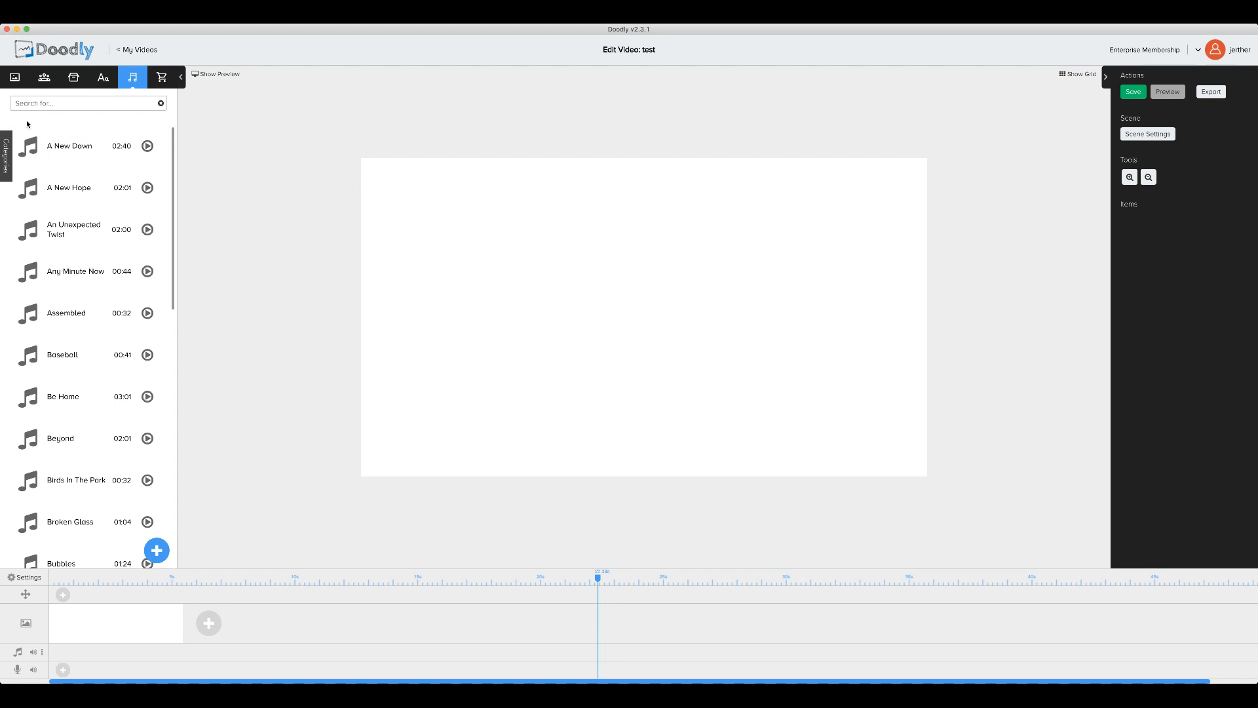
Step: Switch the left panel from the music library to the Props tab's shared GIF thumbnails
left_click(74, 78)
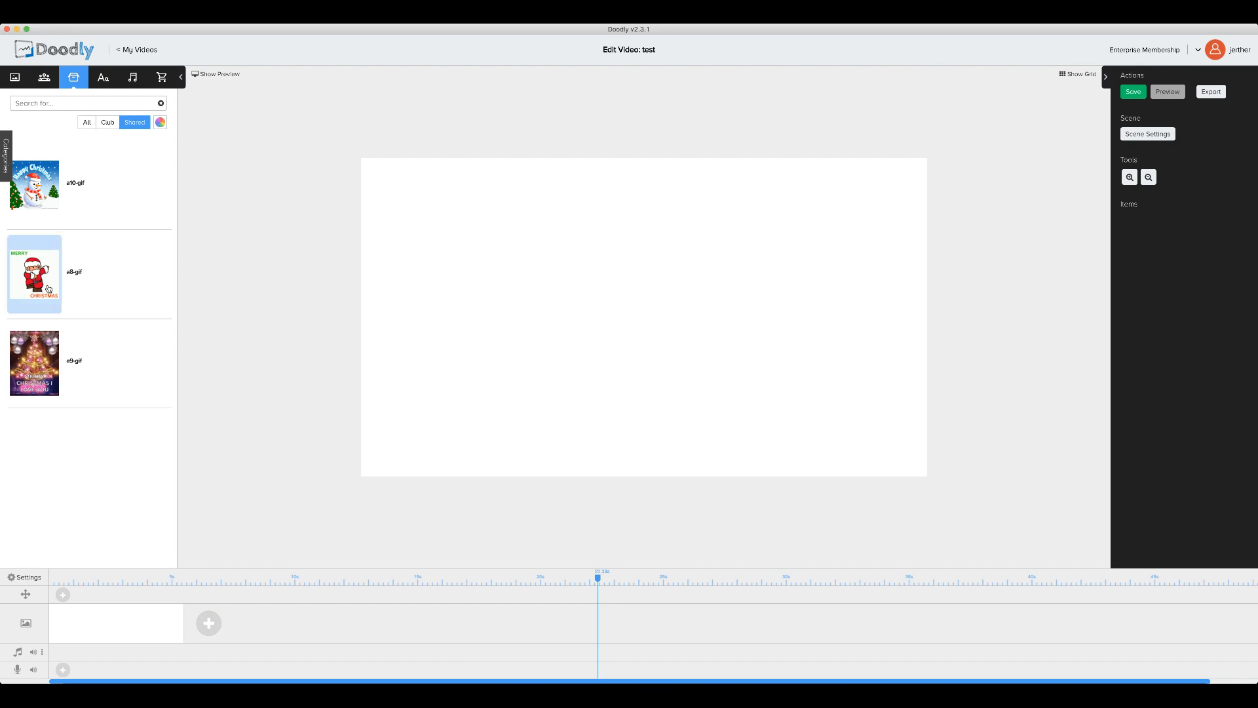
Step: Place the dancing Santa GIF (a8-gif) on the canvas, enlarge it and settle it on the left
left_click_drag(49, 289, 528, 269)
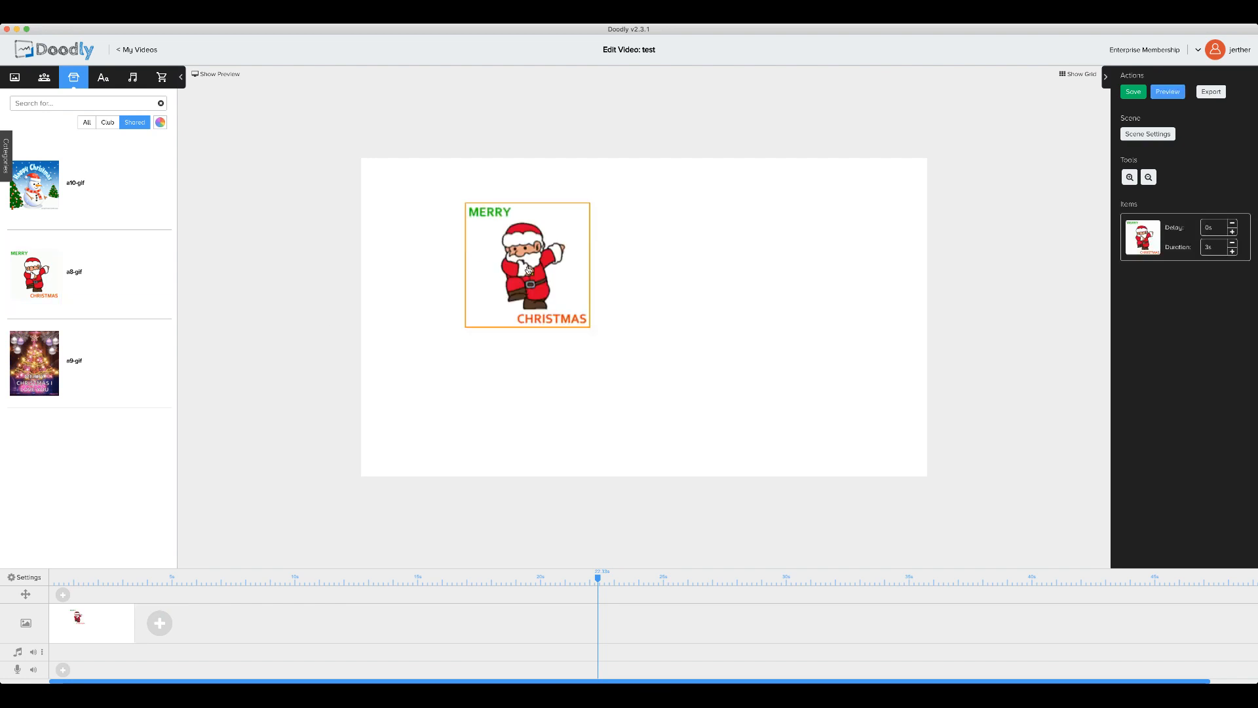
left_click_drag(590, 328, 623, 360)
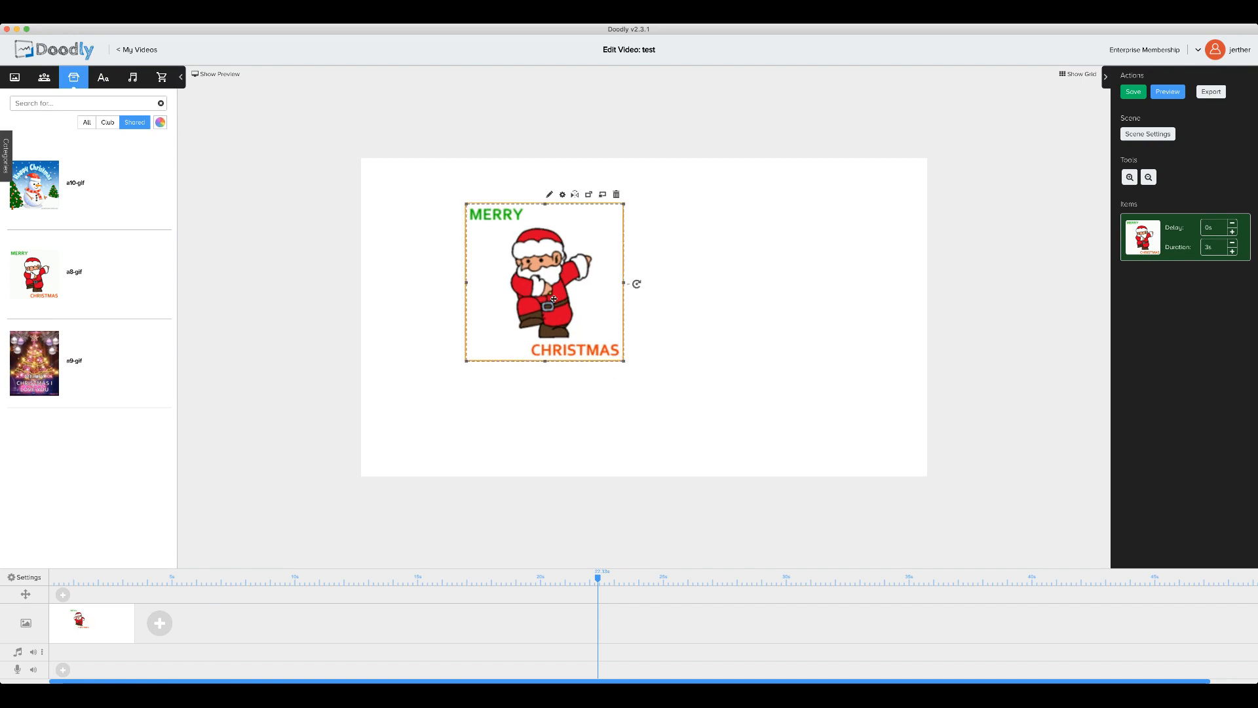
left_click_drag(554, 299, 524, 317)
left_click_drag(39, 190, 694, 278)
Step: Add the enlarged Happy Christmas snowman GIF on the right and lengthen the scene to 13.65s
left_click_drag(739, 315, 793, 344)
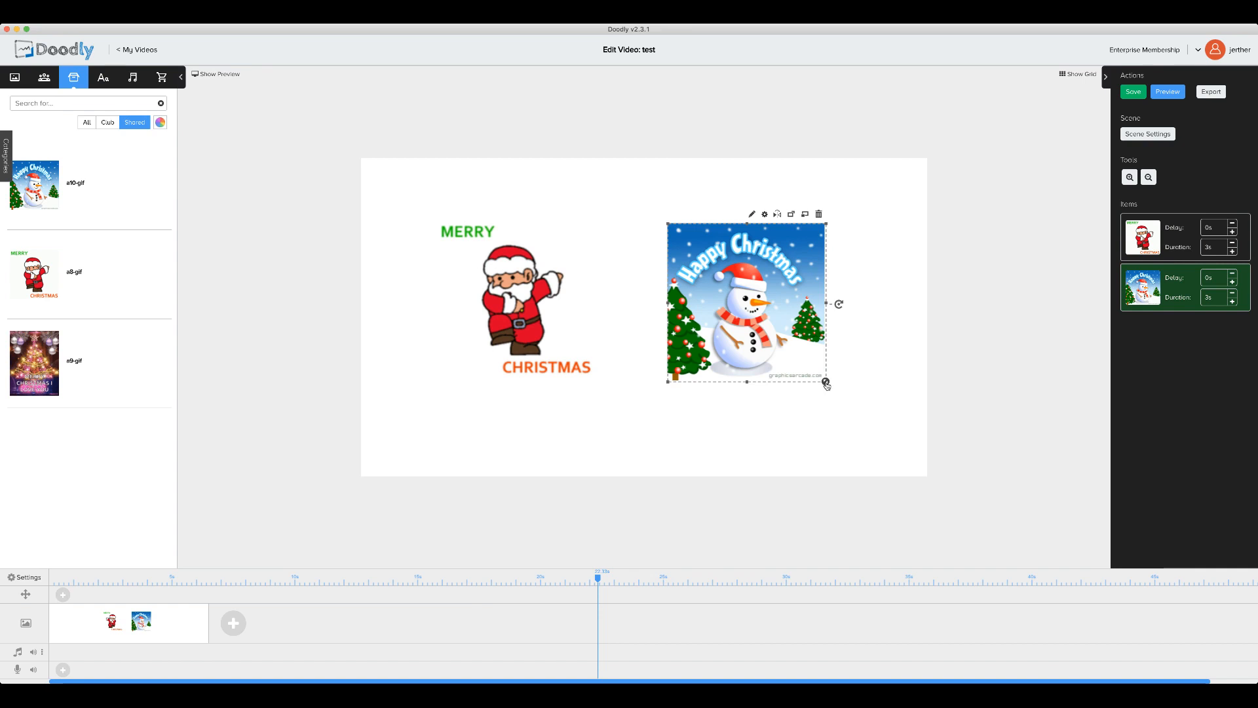
left_click_drag(826, 385, 855, 401)
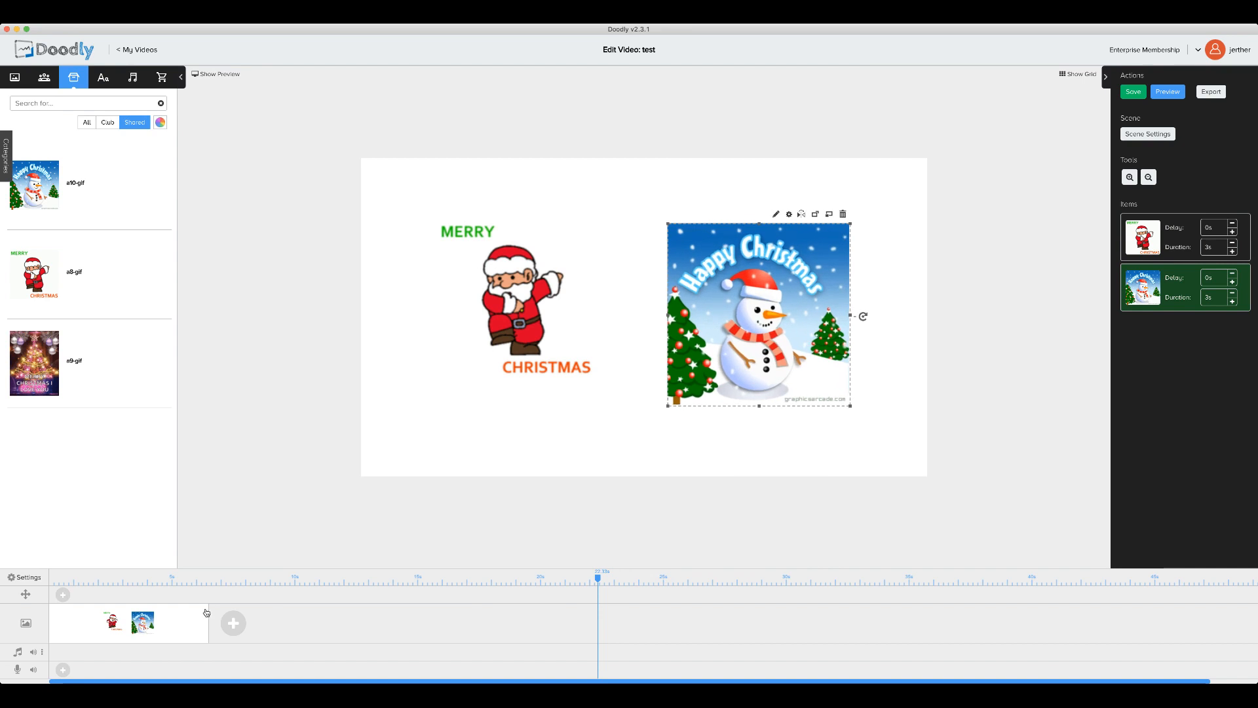
left_click_drag(209, 612, 732, 623)
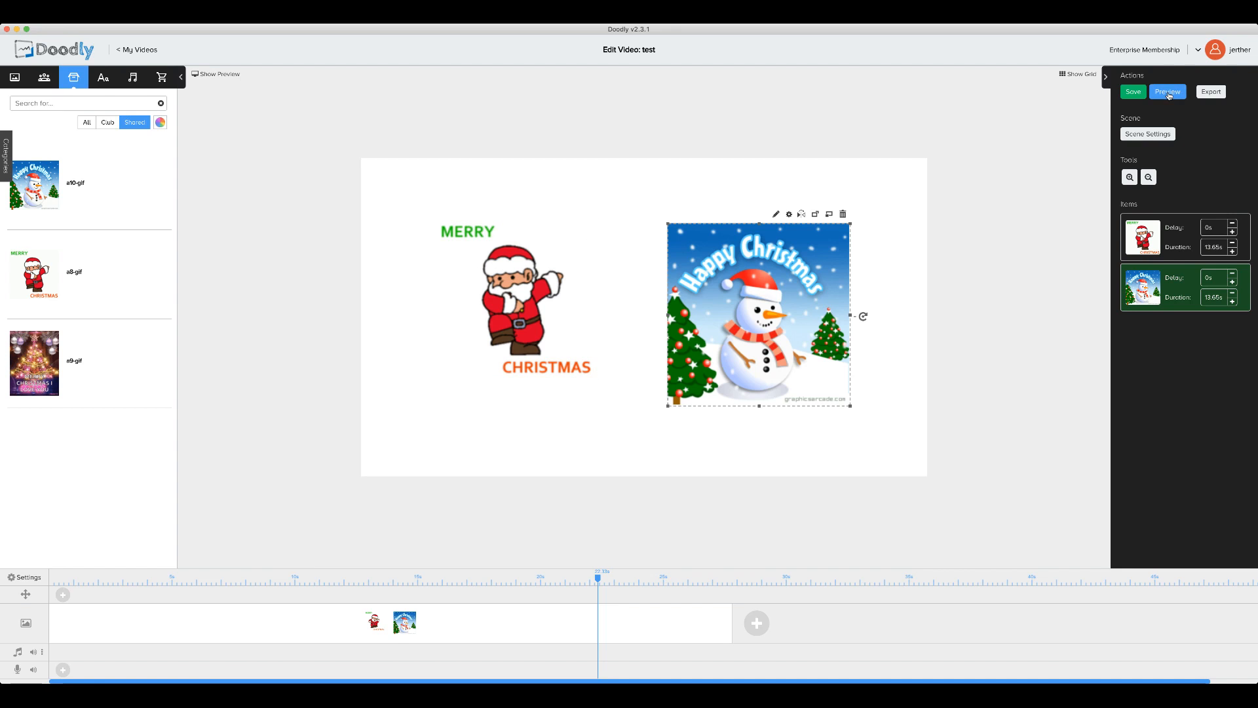
left_click(1167, 92)
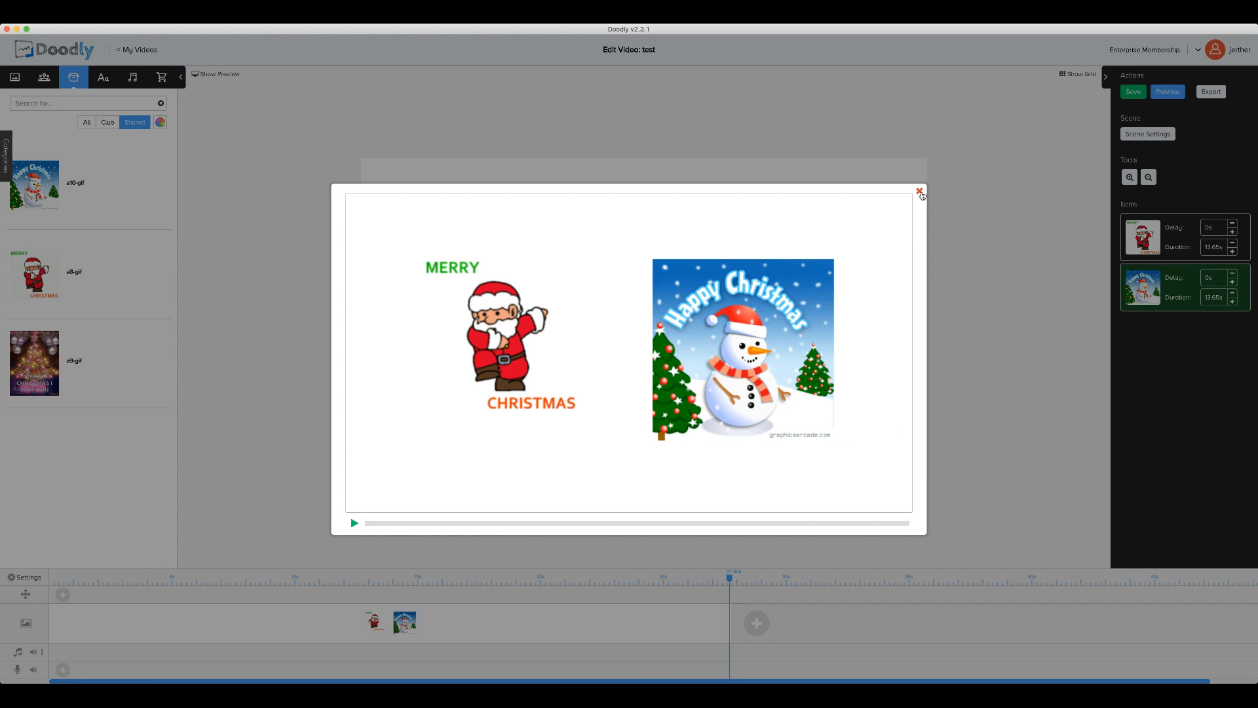
left_click(920, 192)
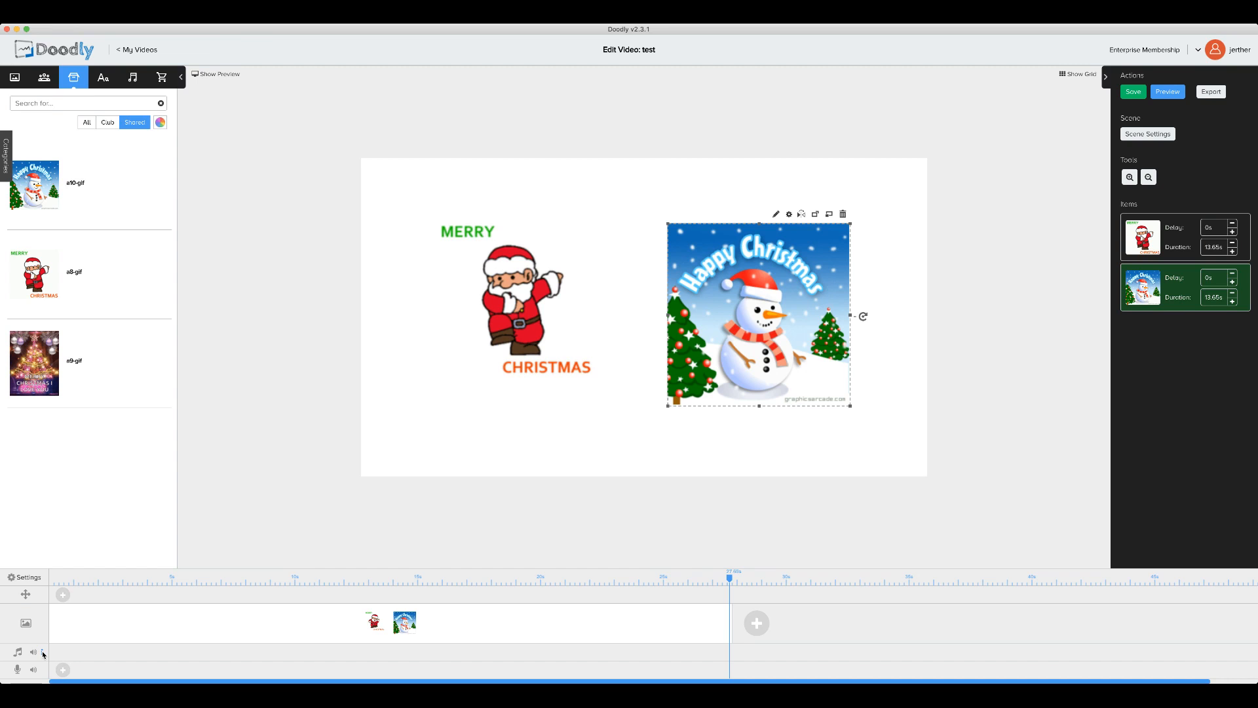
Step: Show the Sounds library and add a second music track from the first track's options menu
left_click(132, 80)
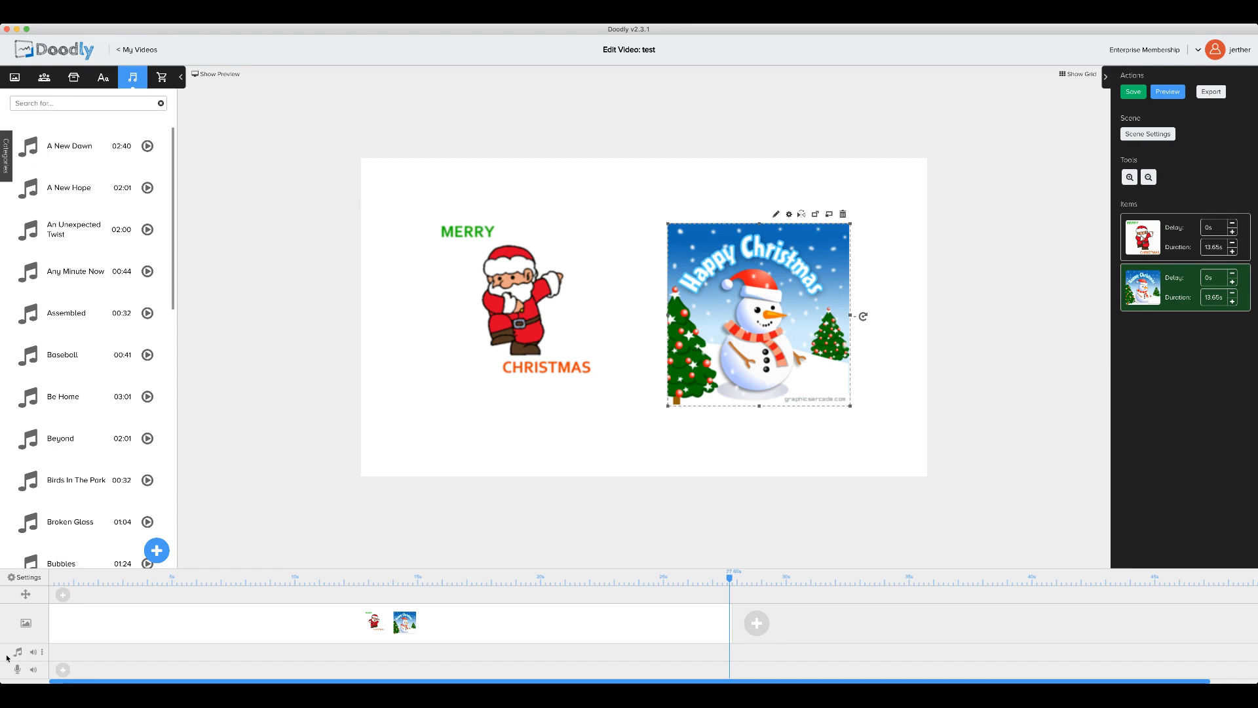
left_click(42, 652)
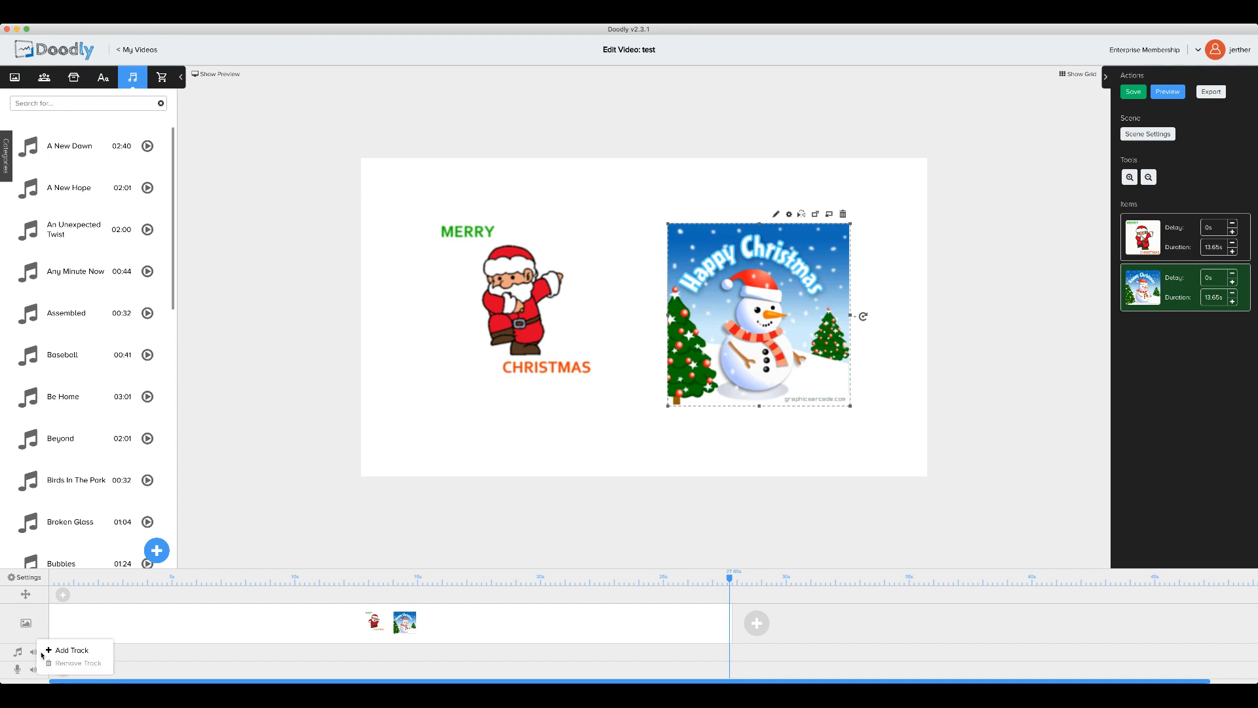
left_click(76, 650)
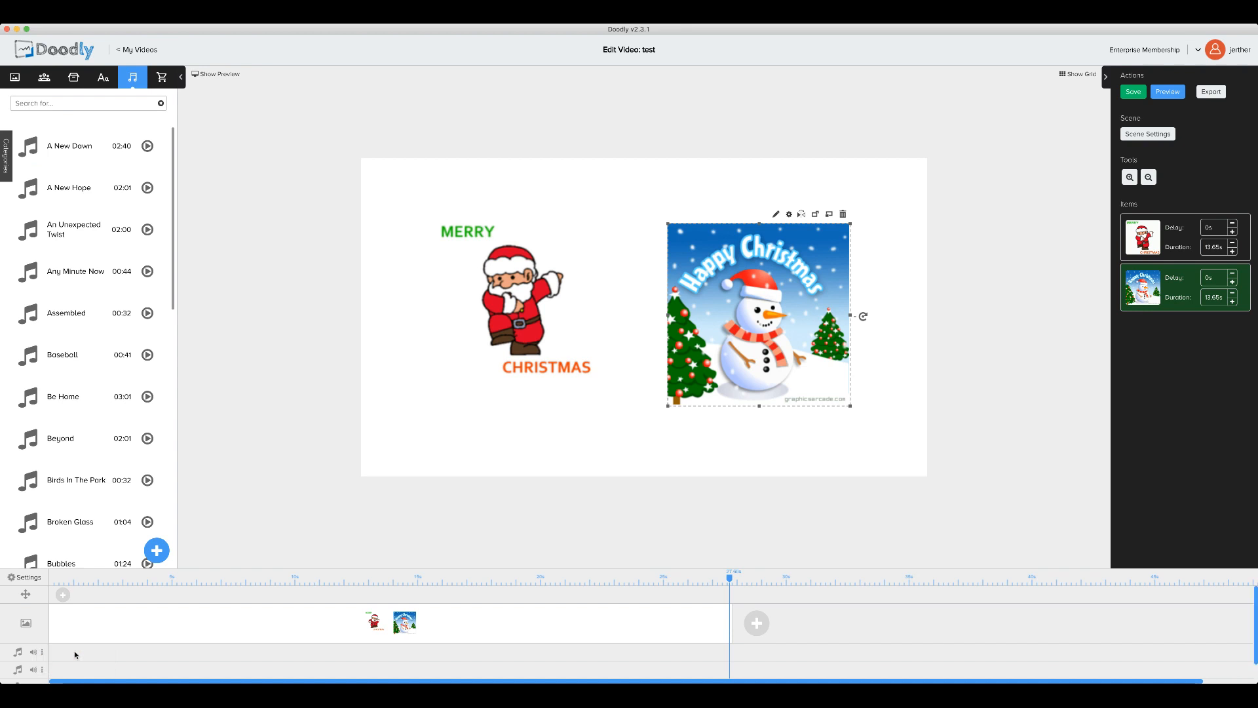
scroll(149, 627, "down", 1)
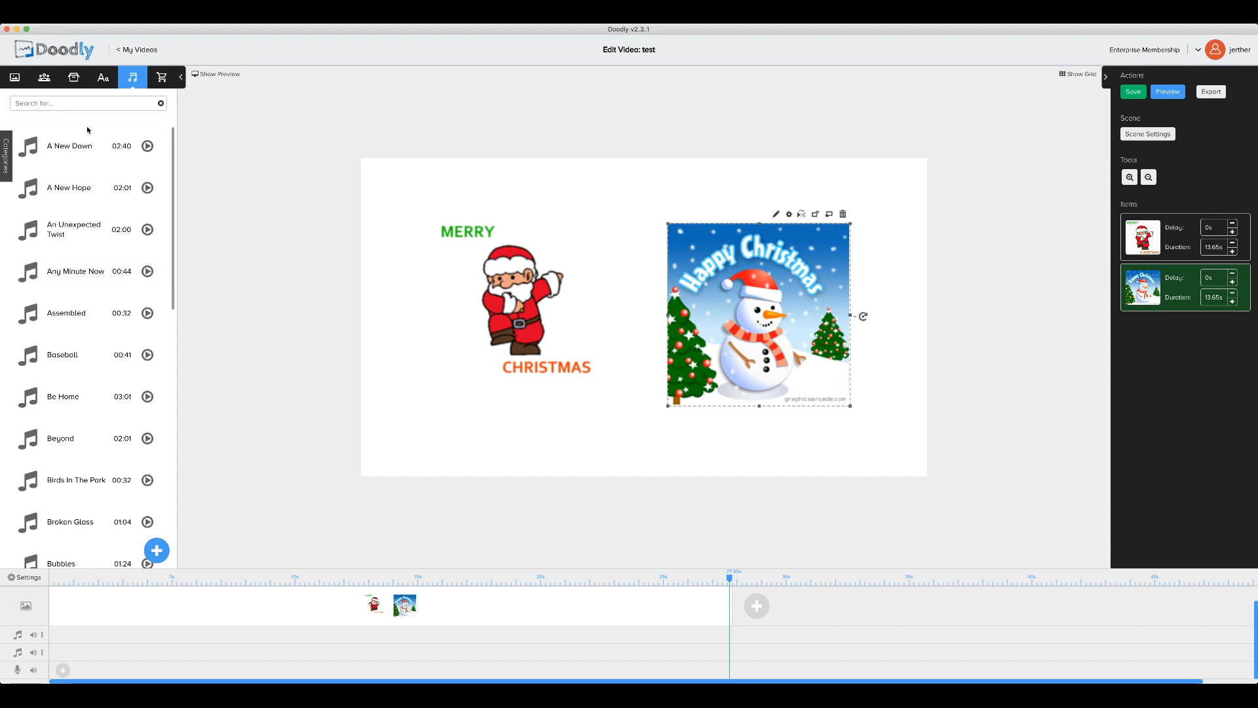
Step: Drop A New Dawn onto the first music track and trim its end back in three passes
left_click_drag(82, 150, 150, 636)
scroll(818, 644, "right", 10)
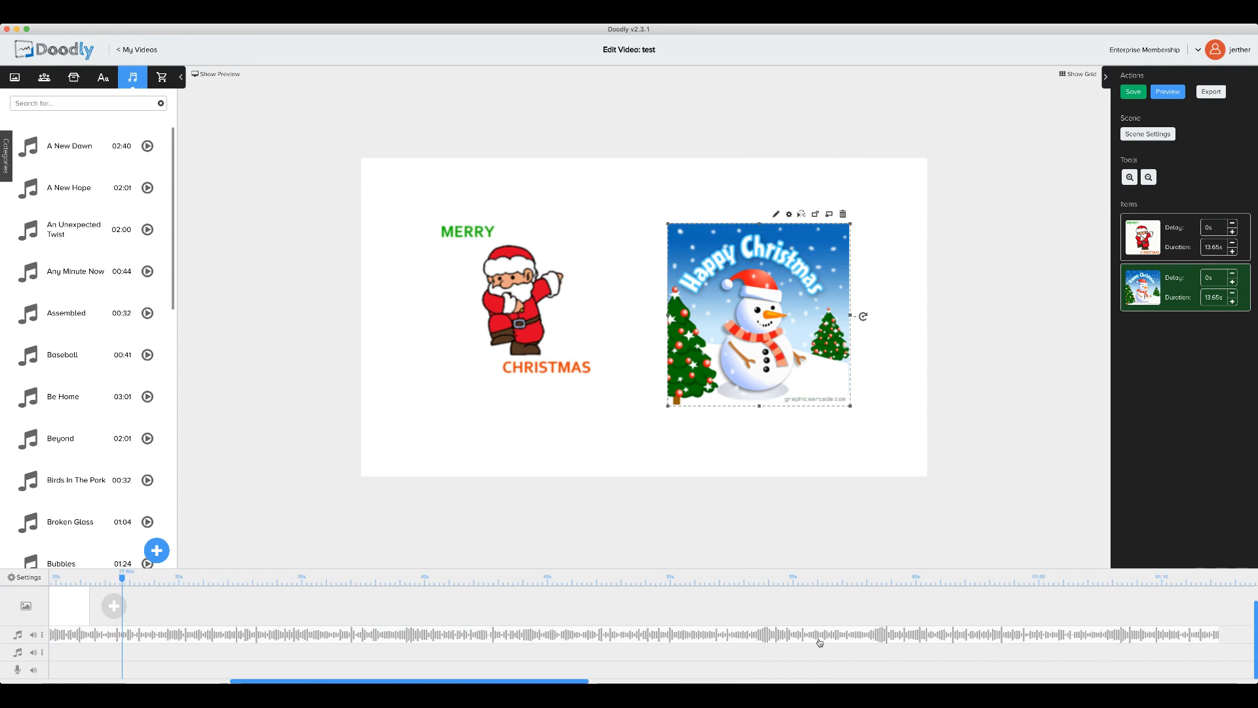
scroll(819, 642, "right", 20)
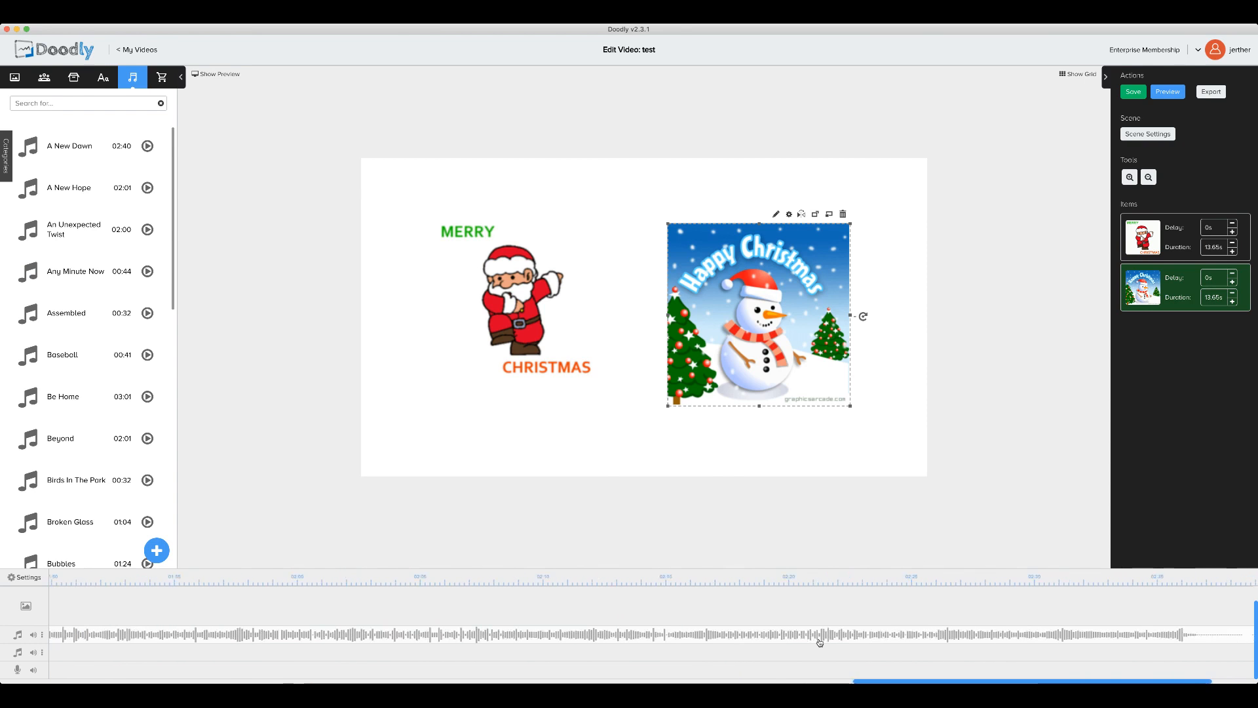
scroll(818, 642, "right", 4)
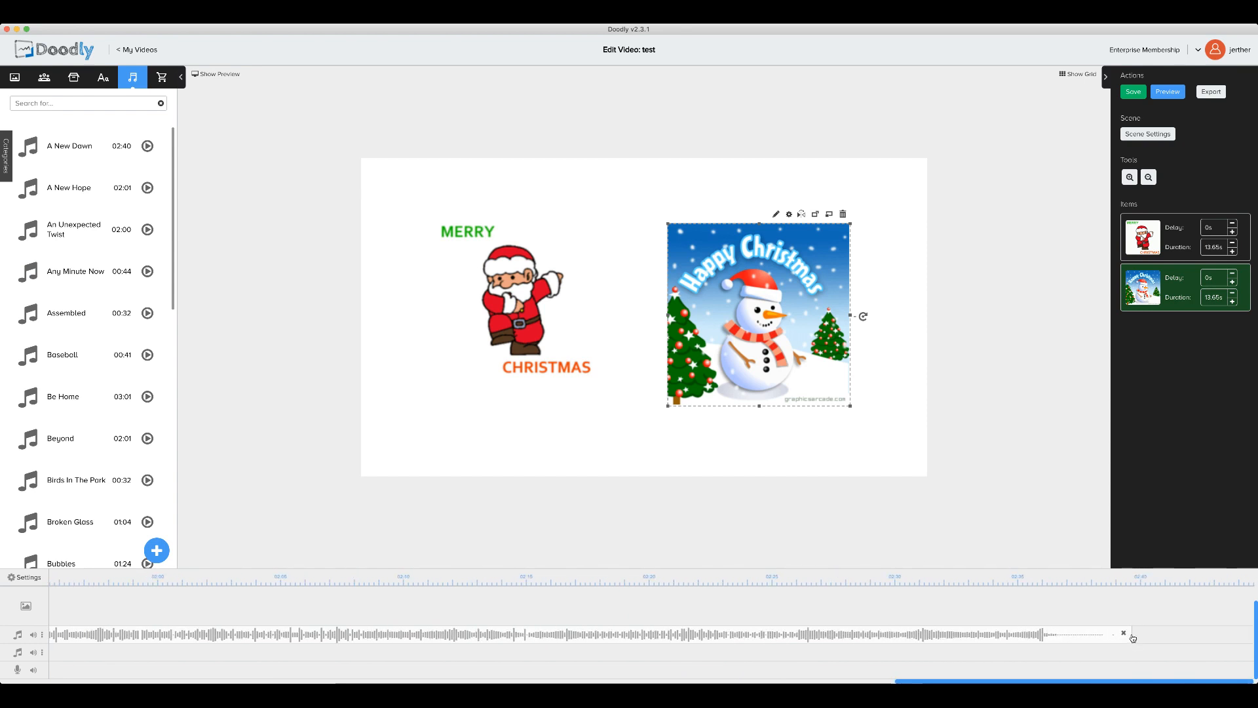
left_click_drag(1138, 639, 79, 639)
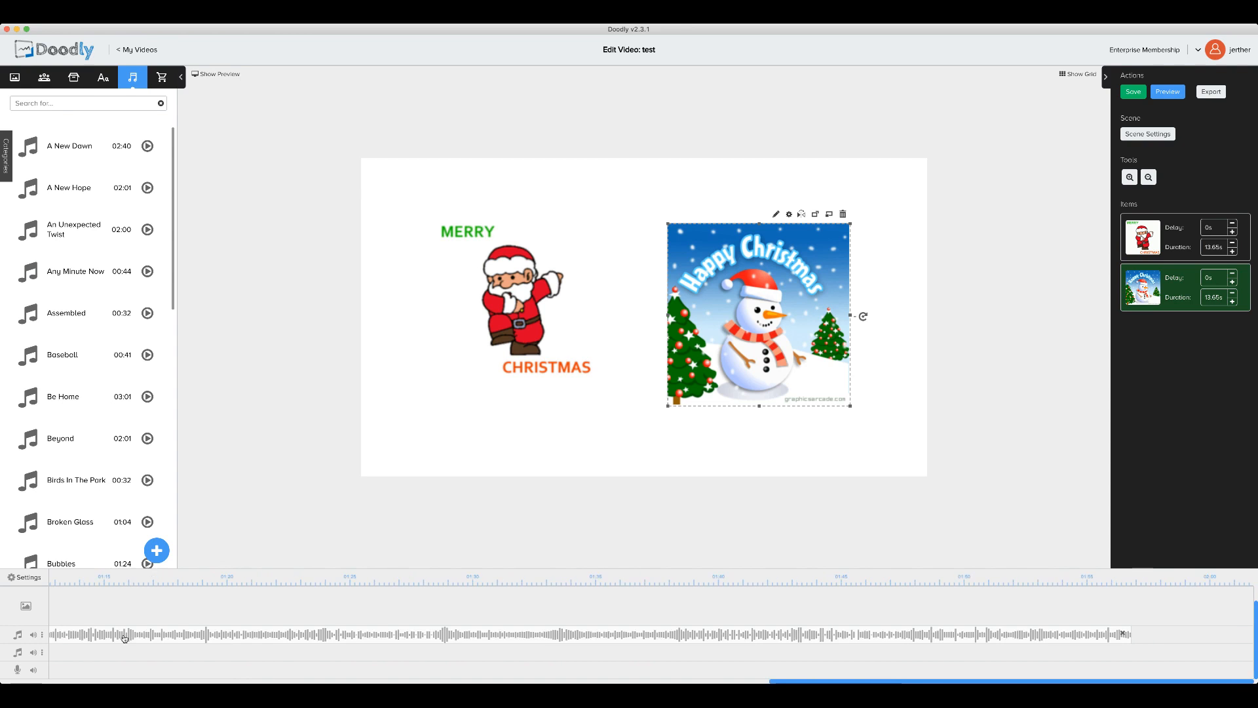
scroll(177, 647, "left", 2)
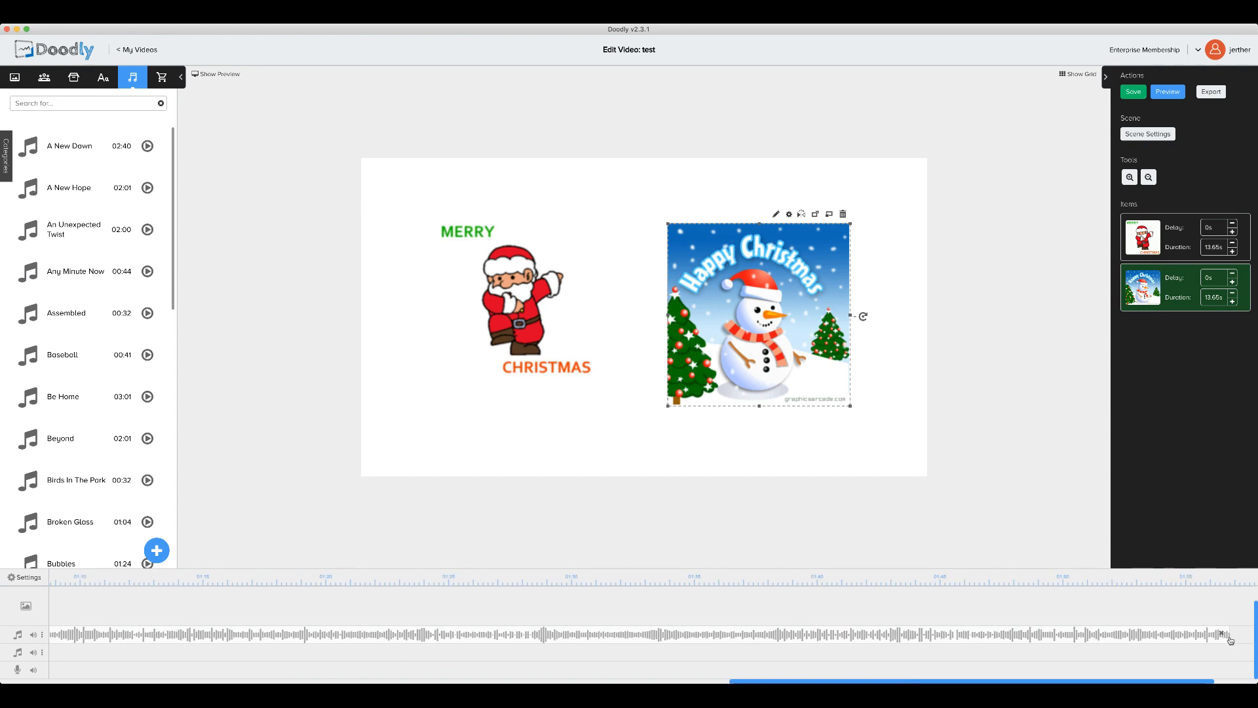
left_click_drag(1229, 636, 112, 639)
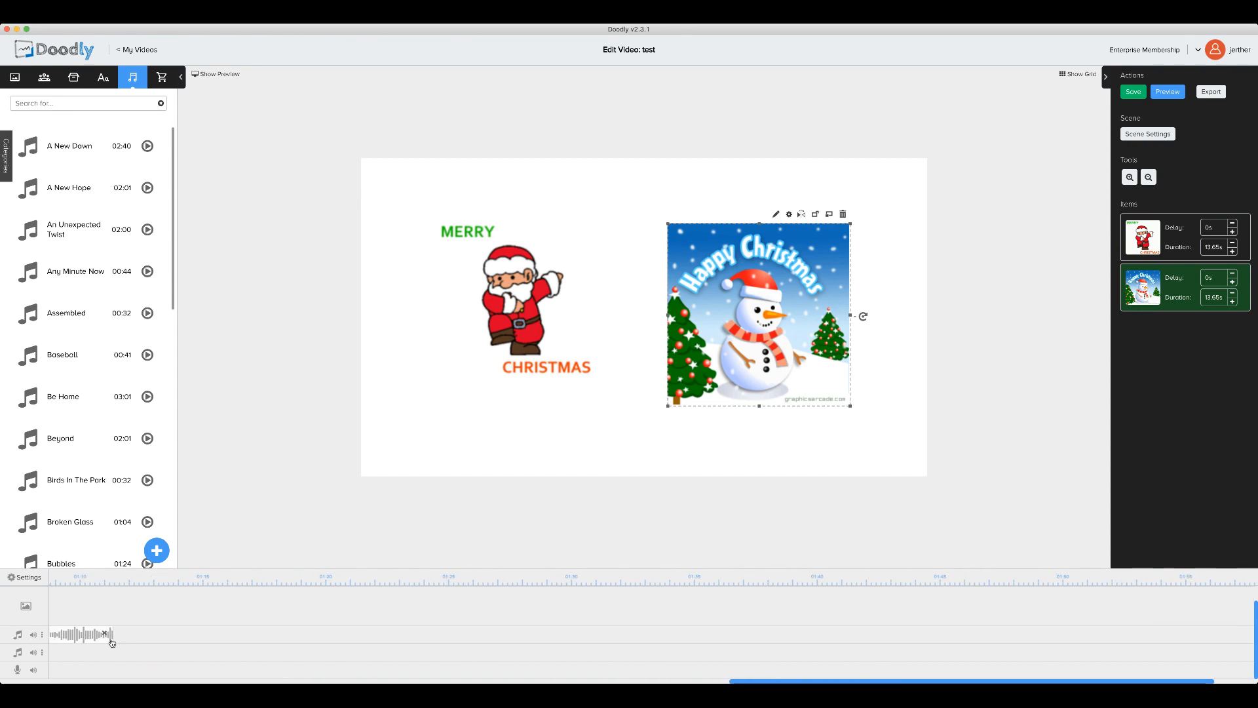
scroll(175, 634, "left", 2)
scroll(175, 634, "left", 1)
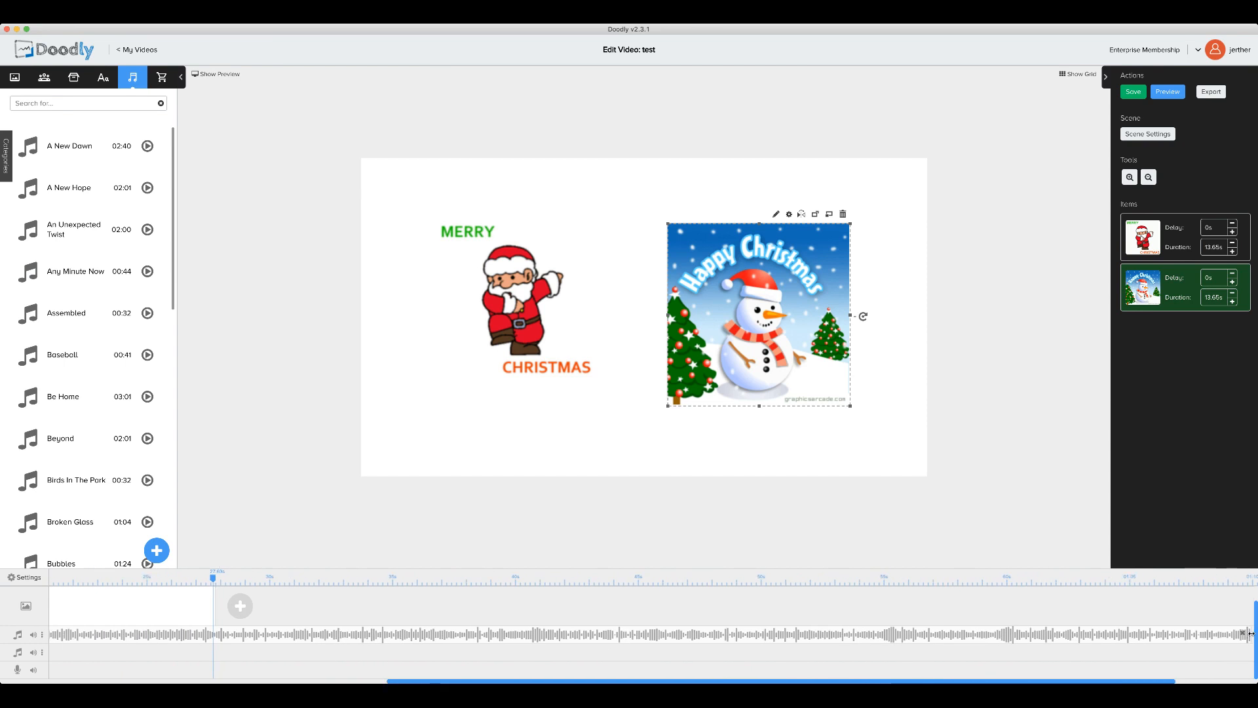
left_click_drag(1250, 634, 98, 634)
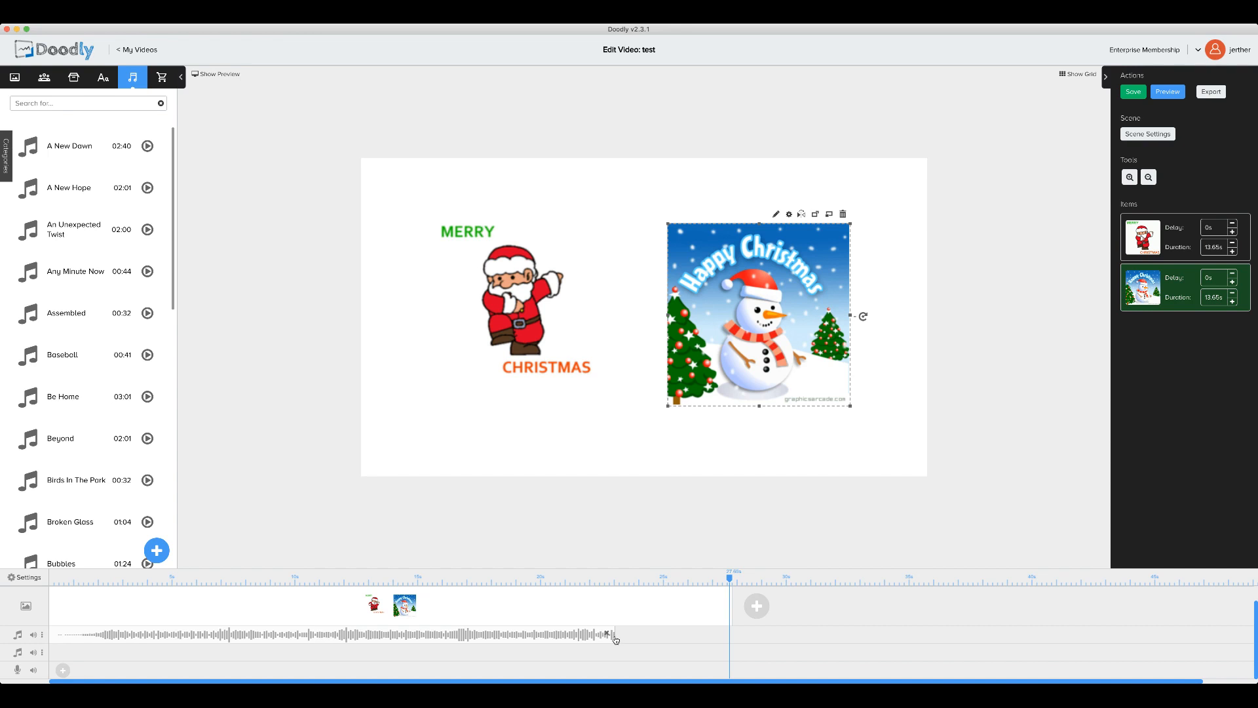
Step: Shorten the first music clip near the scene's end and add A New Hope to the second track
left_click_drag(615, 633, 321, 637)
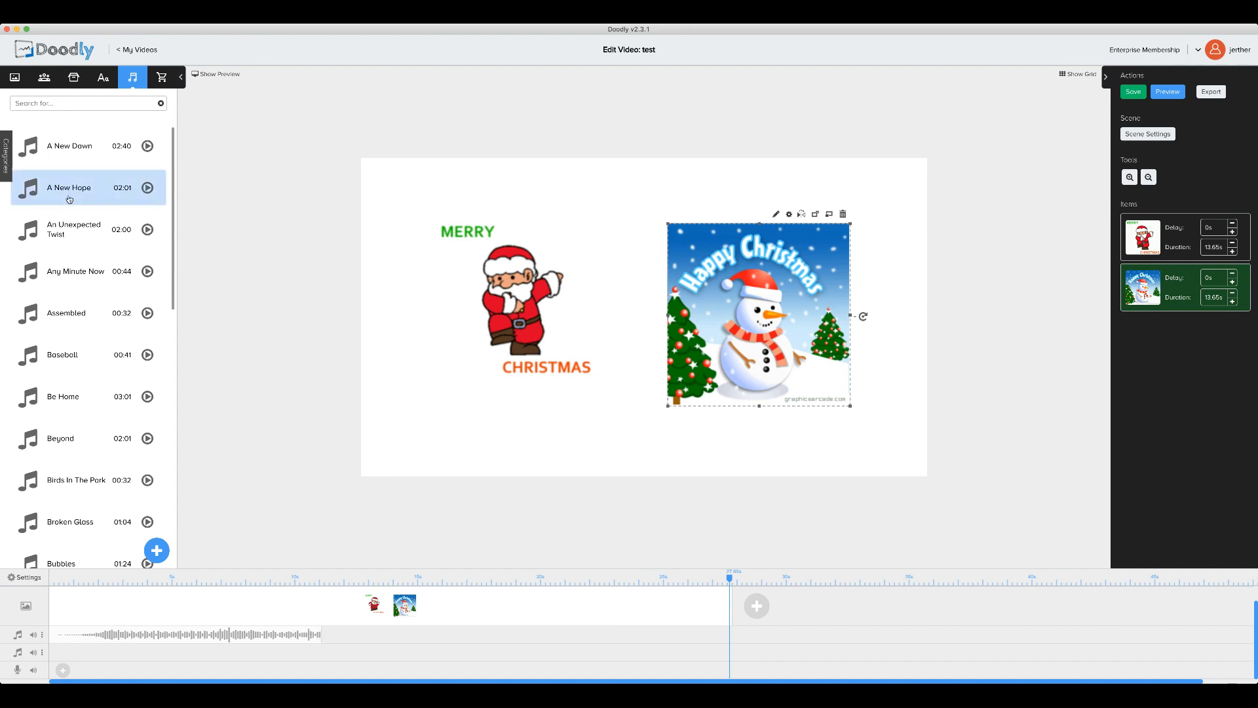
left_click_drag(72, 188, 426, 655)
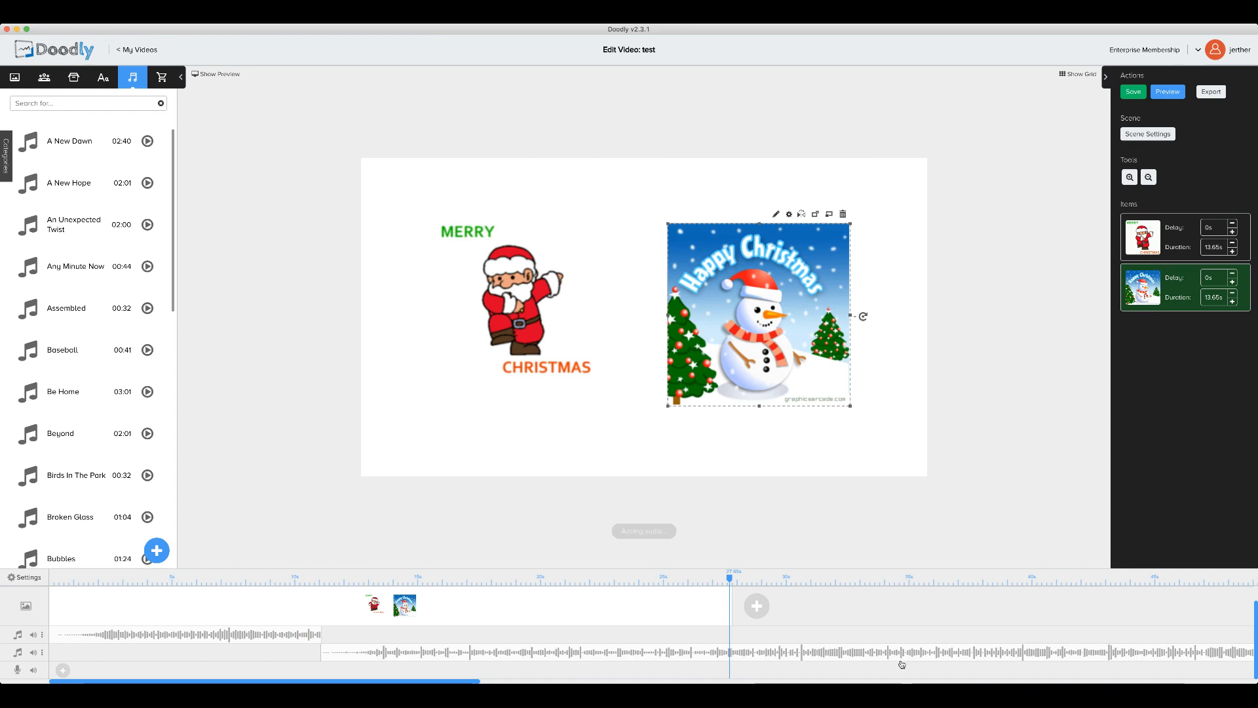
scroll(901, 663, "right", 1)
scroll(901, 664, "right", 20)
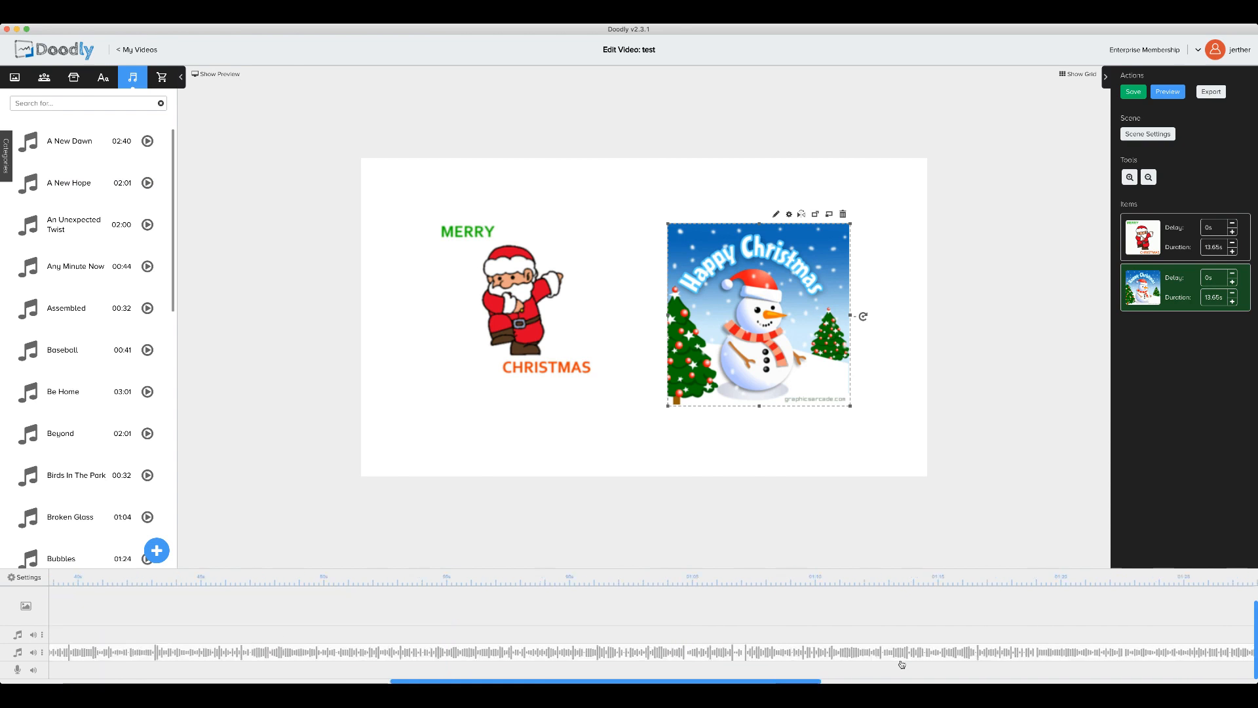
scroll(902, 663, "right", 15)
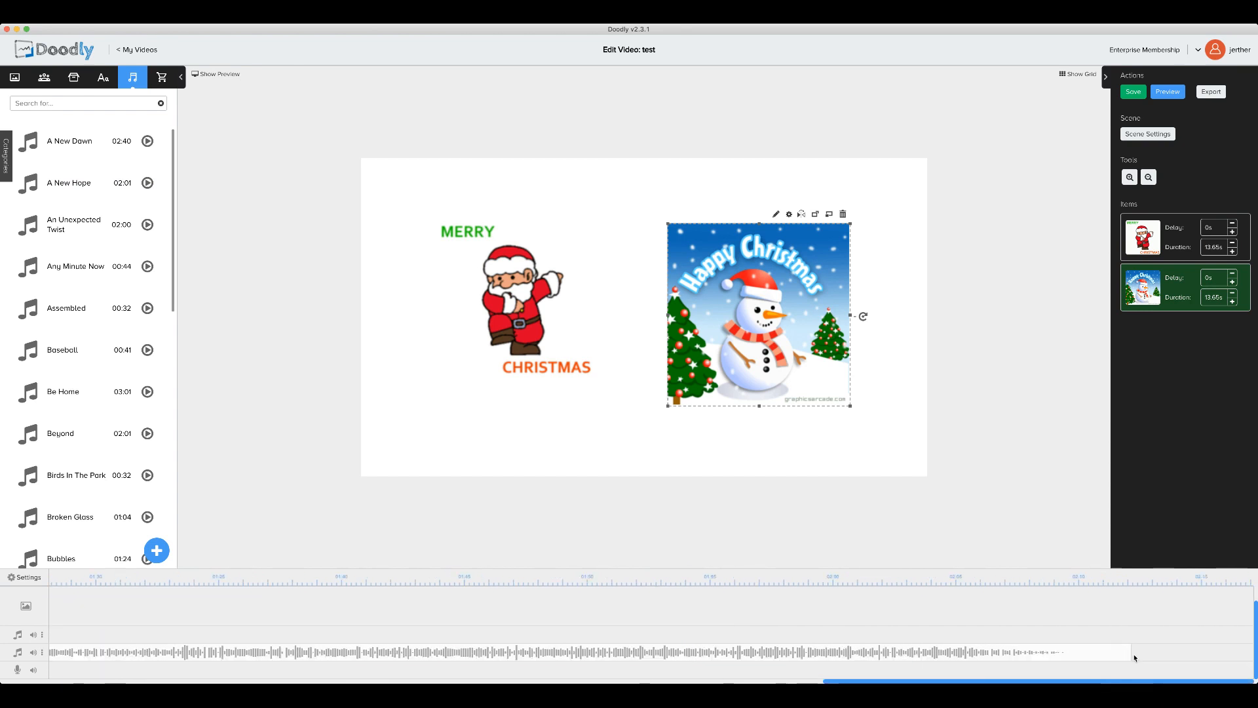
Step: Trim the A New Hope clip down until it ends at the playhead
left_click_drag(1131, 656, 198, 647)
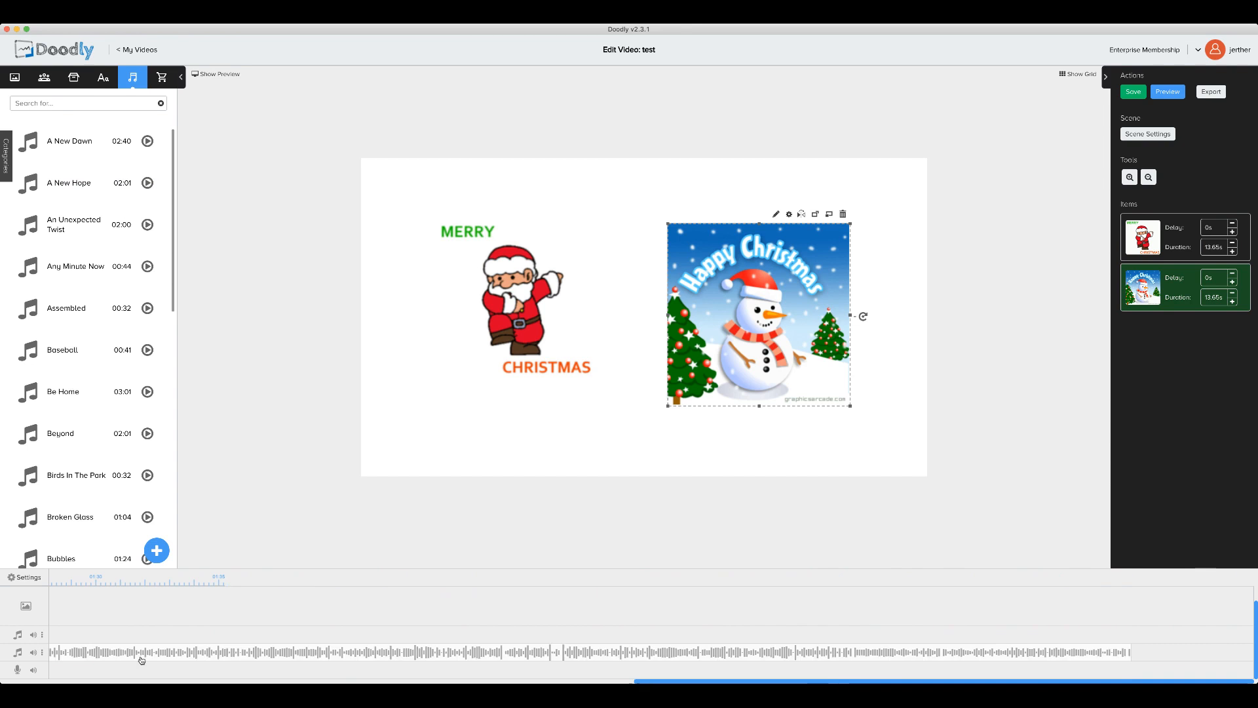
scroll(897, 681, "right", 5)
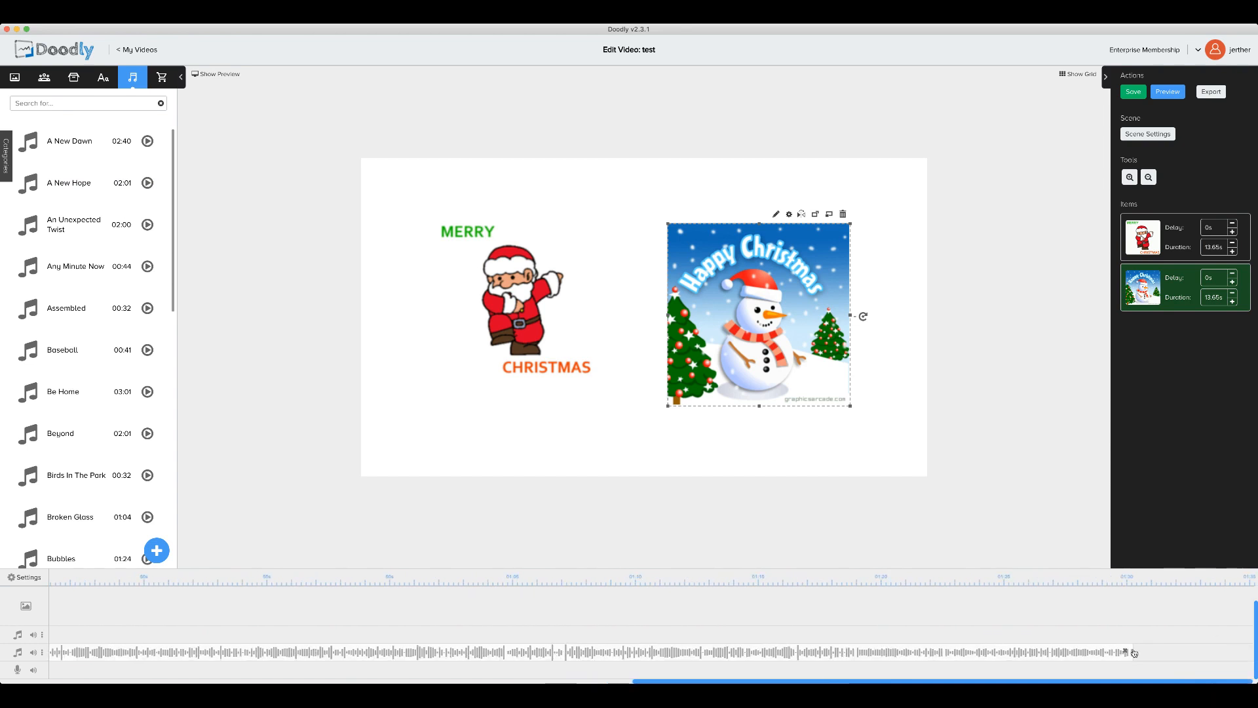
left_click_drag(1134, 653, 98, 649)
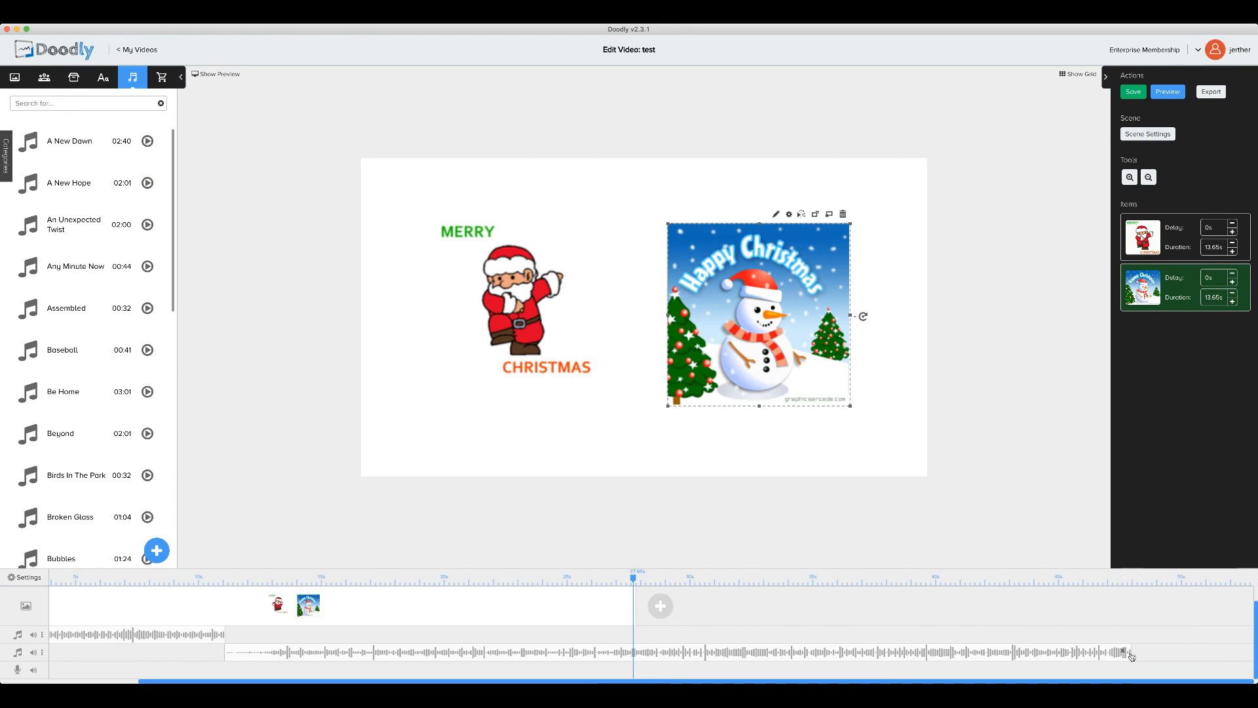
left_click_drag(1131, 651, 637, 656)
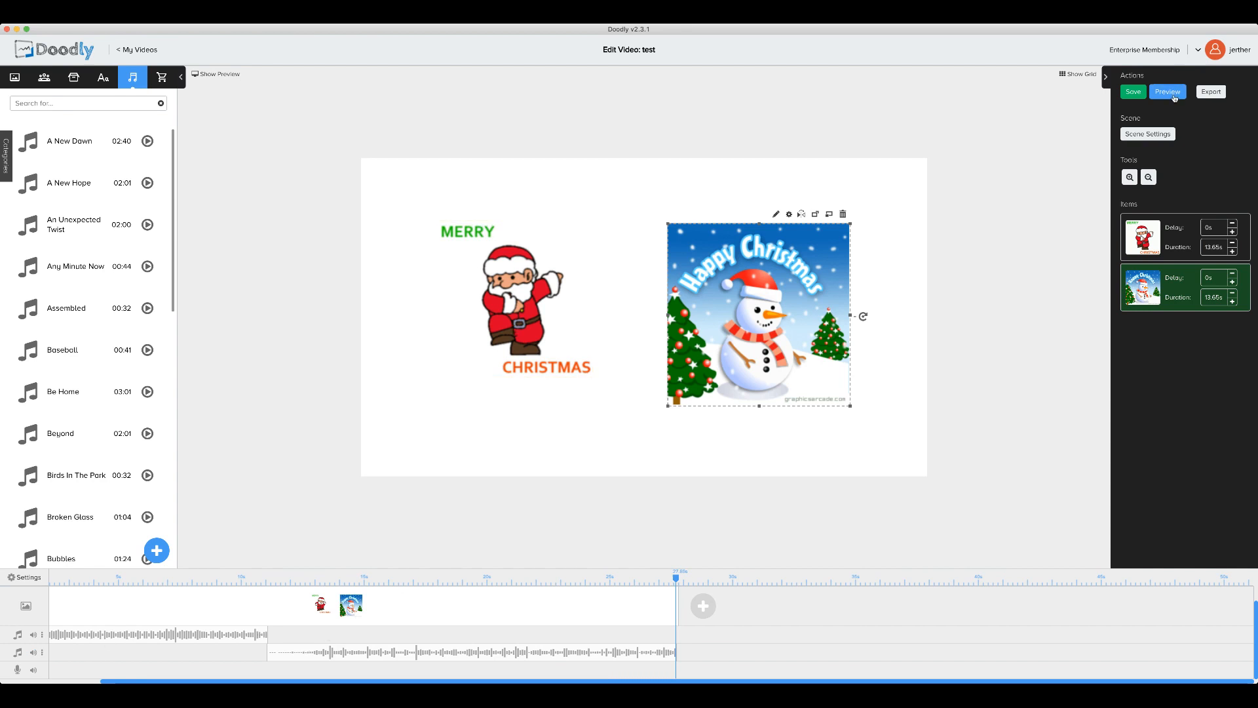
left_click(1167, 92)
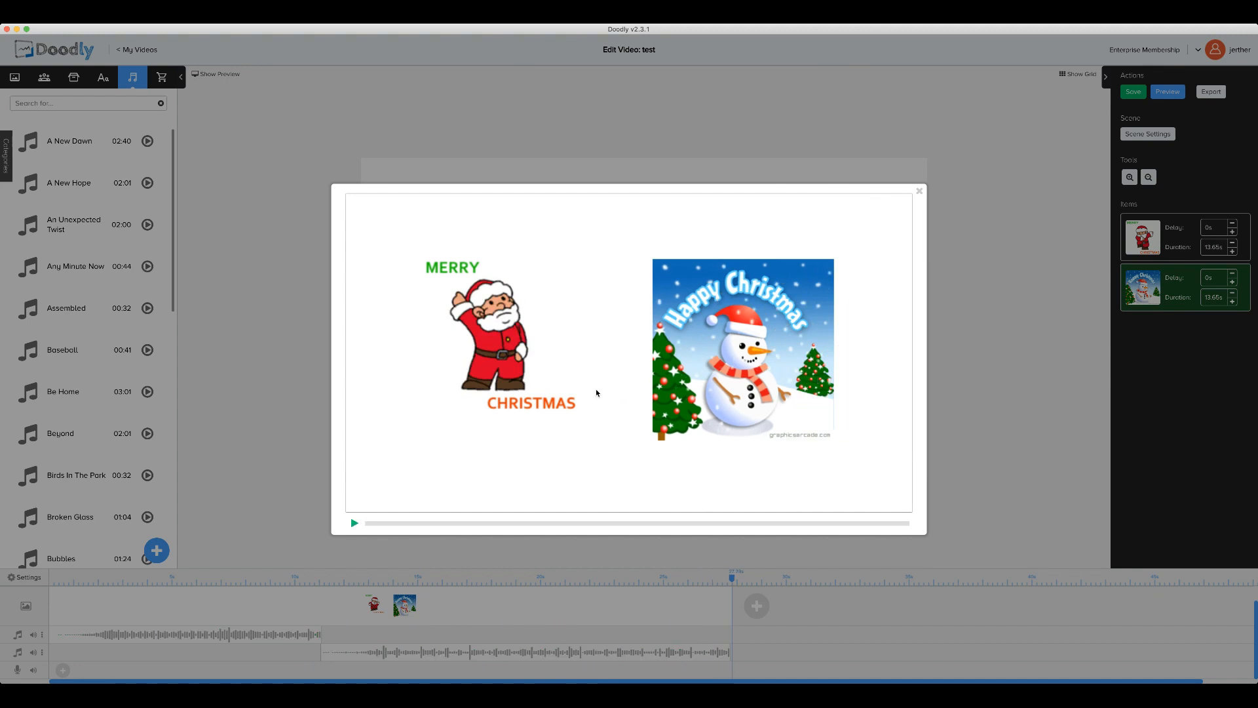
left_click(920, 192)
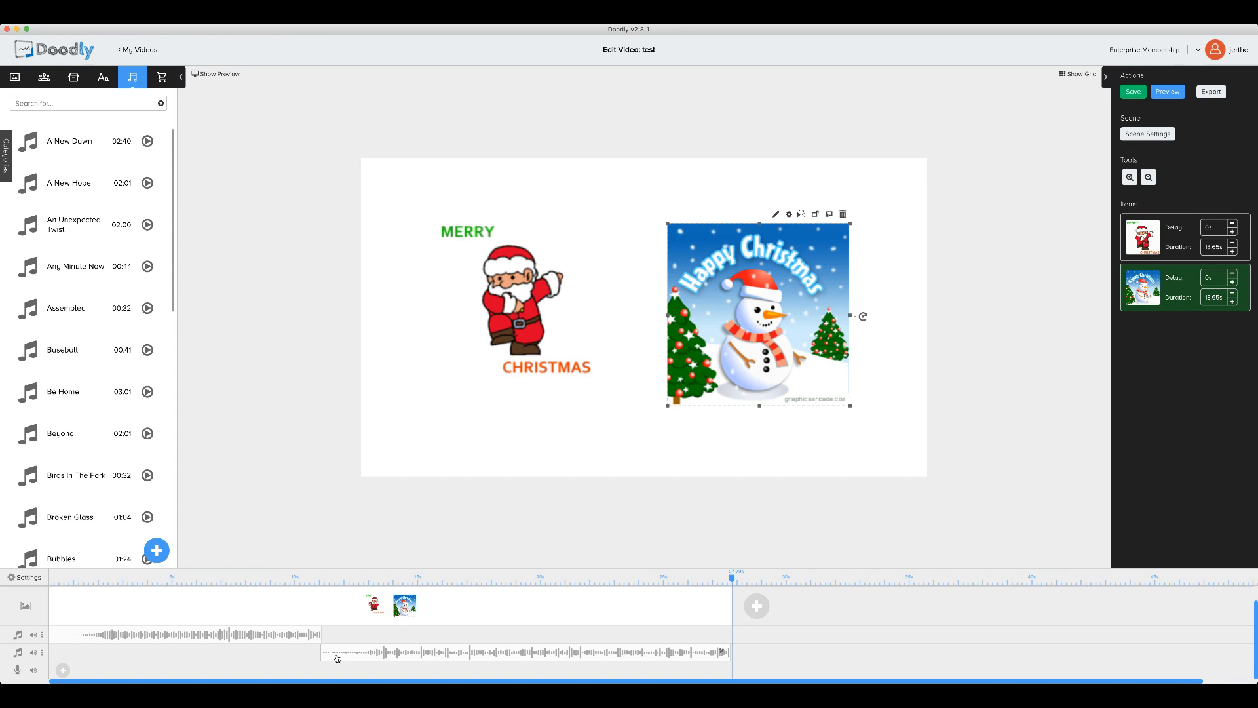
Step: Add one empty audio track below the first music track and another below the A New Hope track
left_click(42, 635)
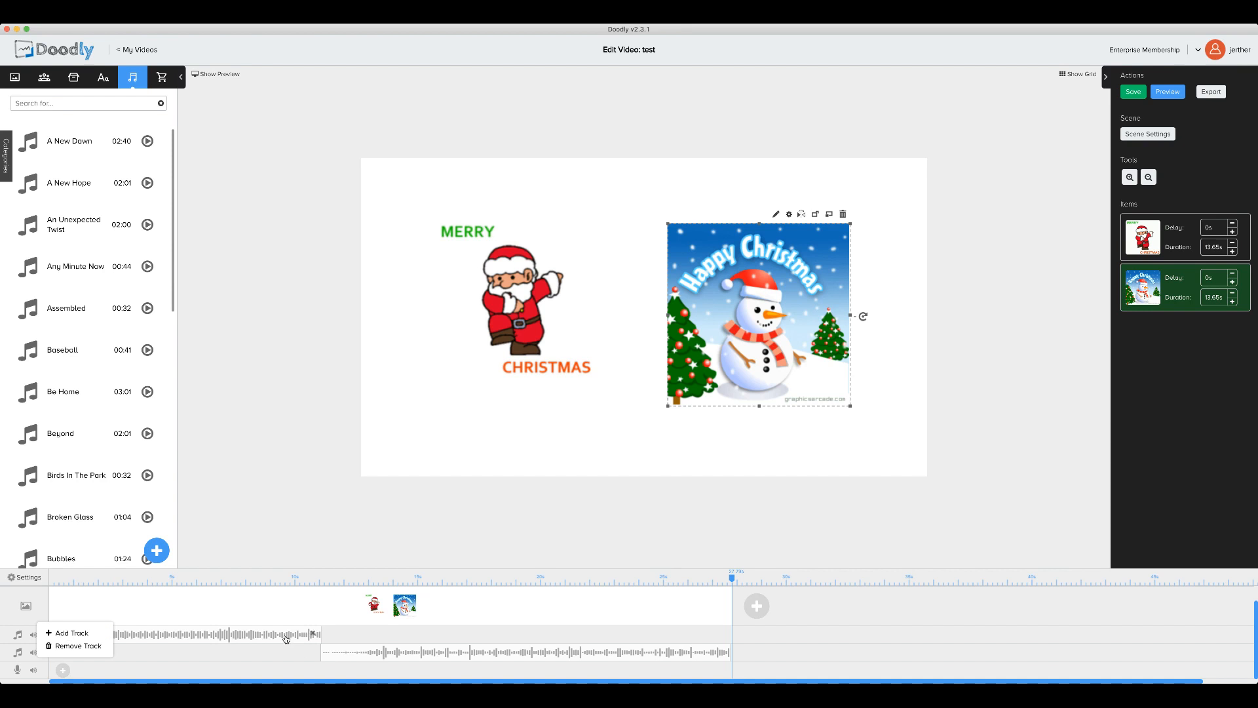
left_click(215, 658)
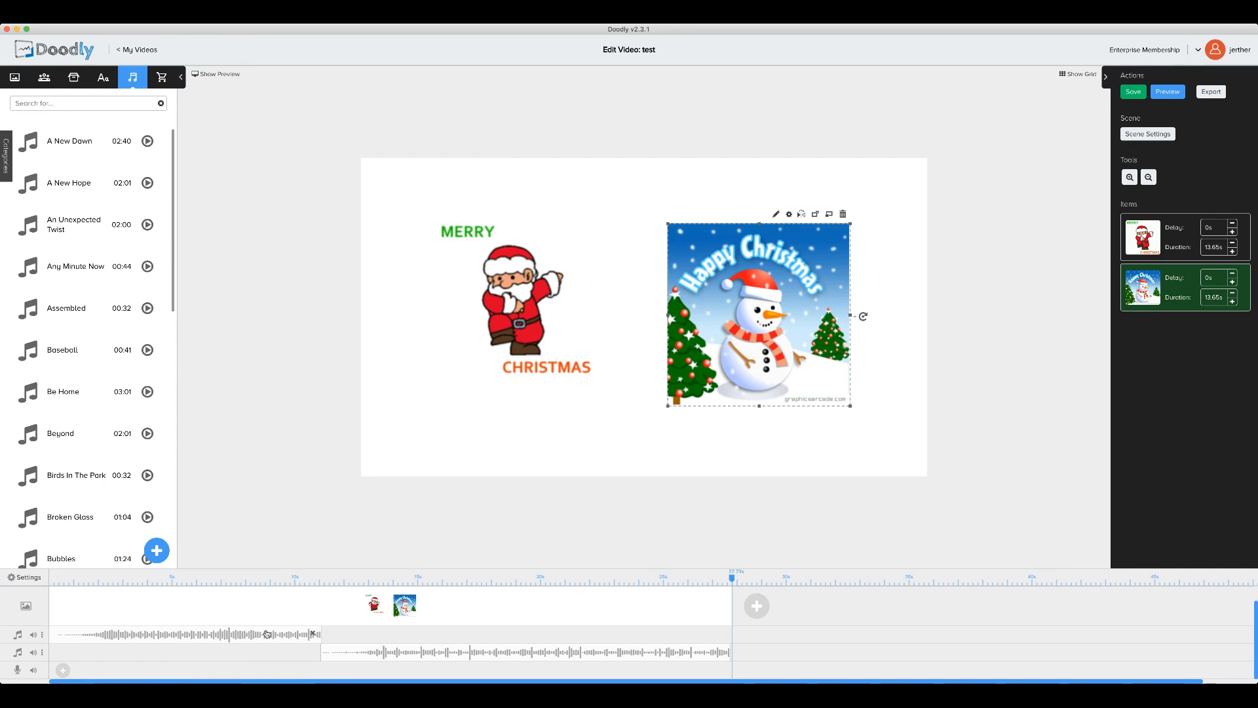
left_click(42, 634)
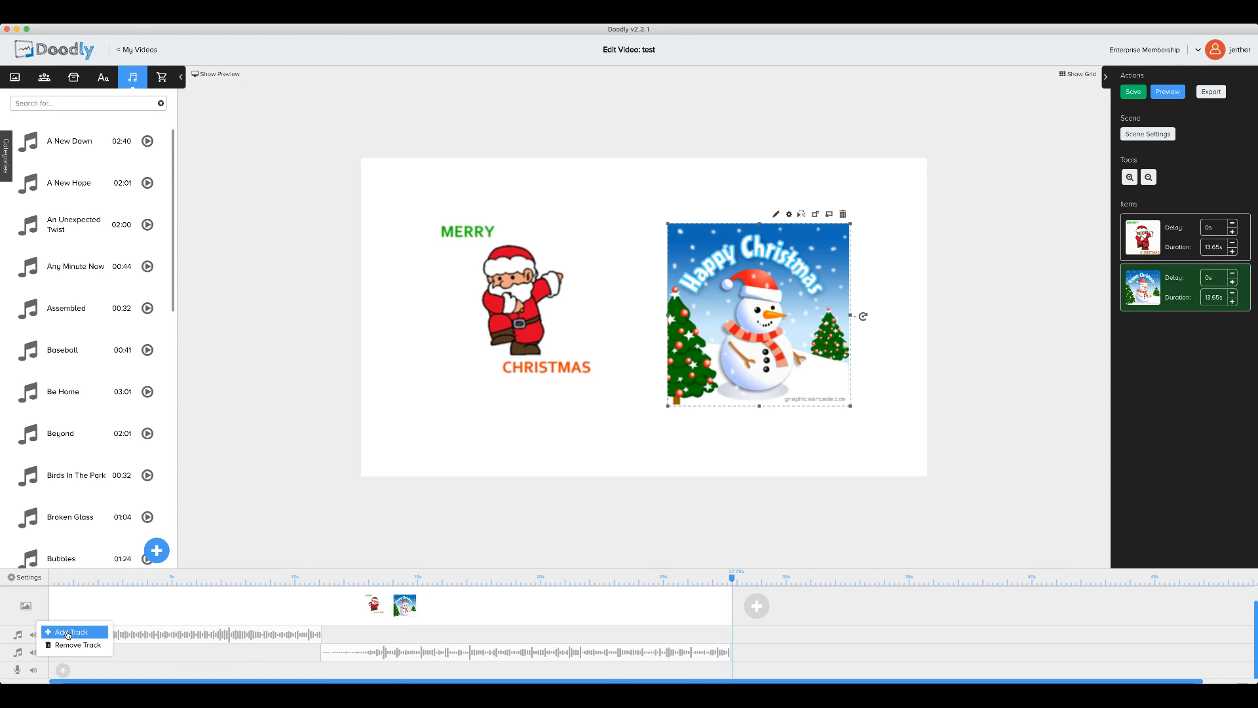
left_click(69, 632)
scroll(261, 655, "down", 1)
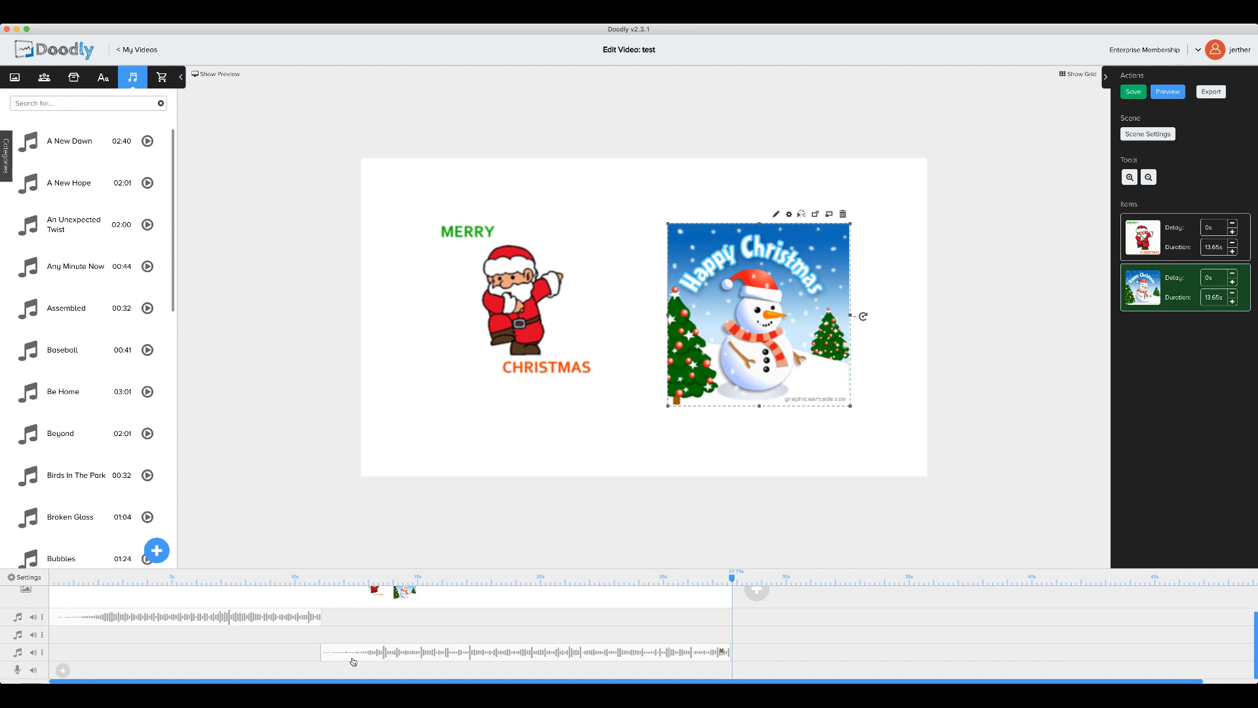
left_click(42, 652)
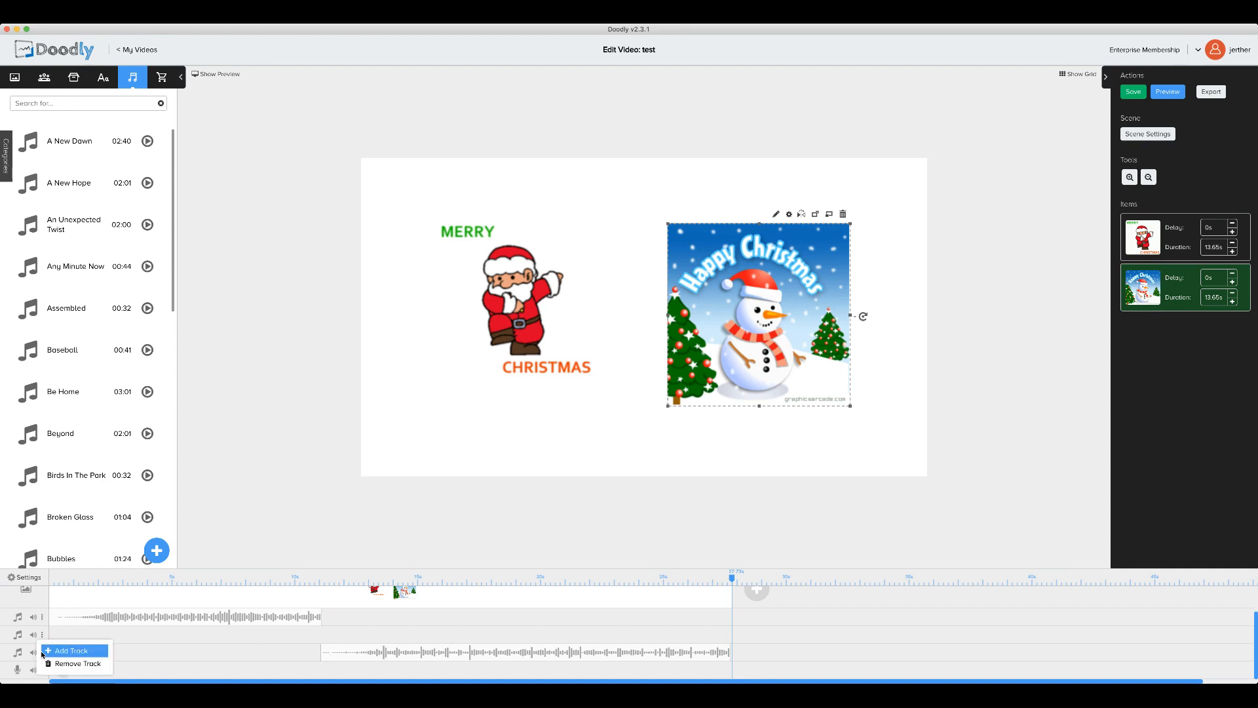
left_click(70, 651)
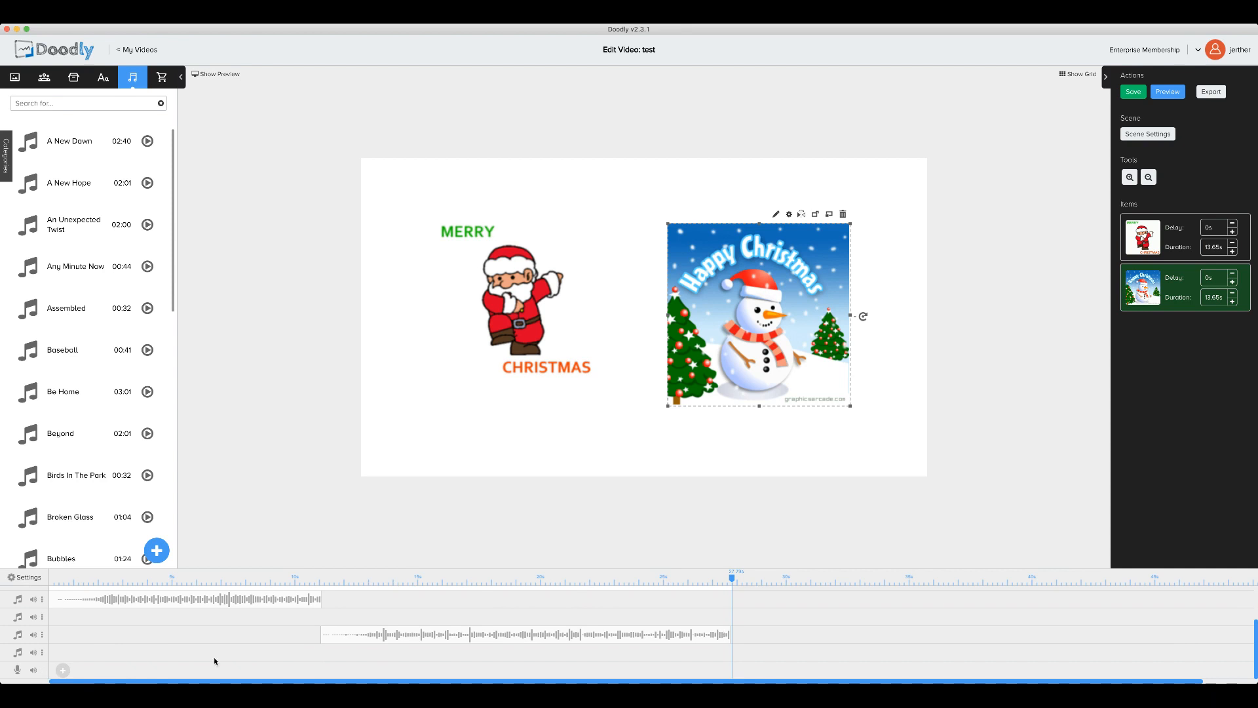
Step: Remove the A New Hope audio track and confirm the deletion with Ok
left_click(42, 635)
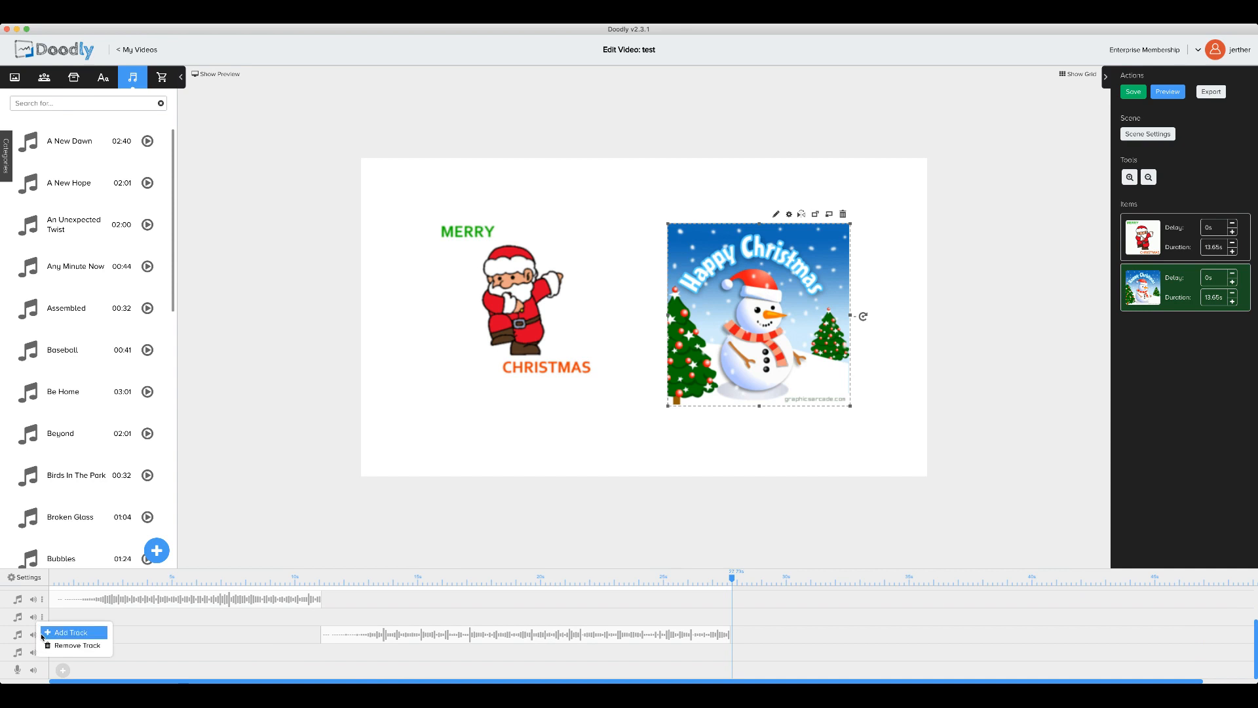
left_click(71, 643)
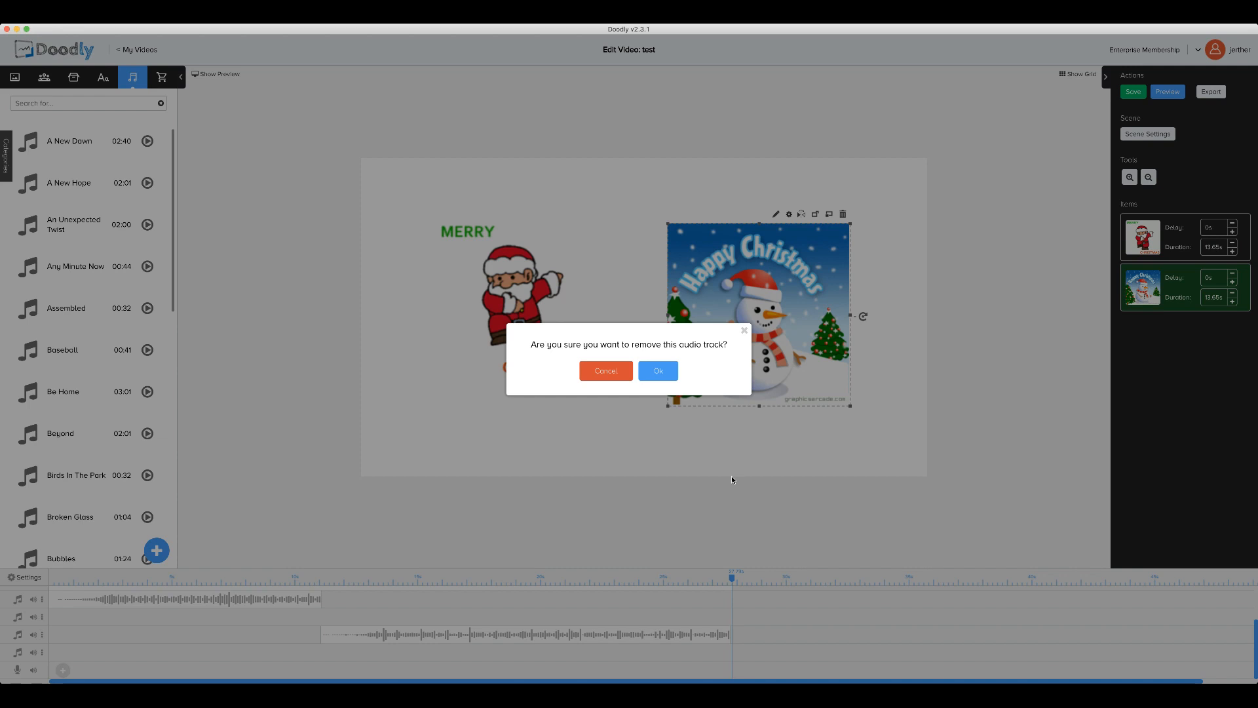
left_click(658, 372)
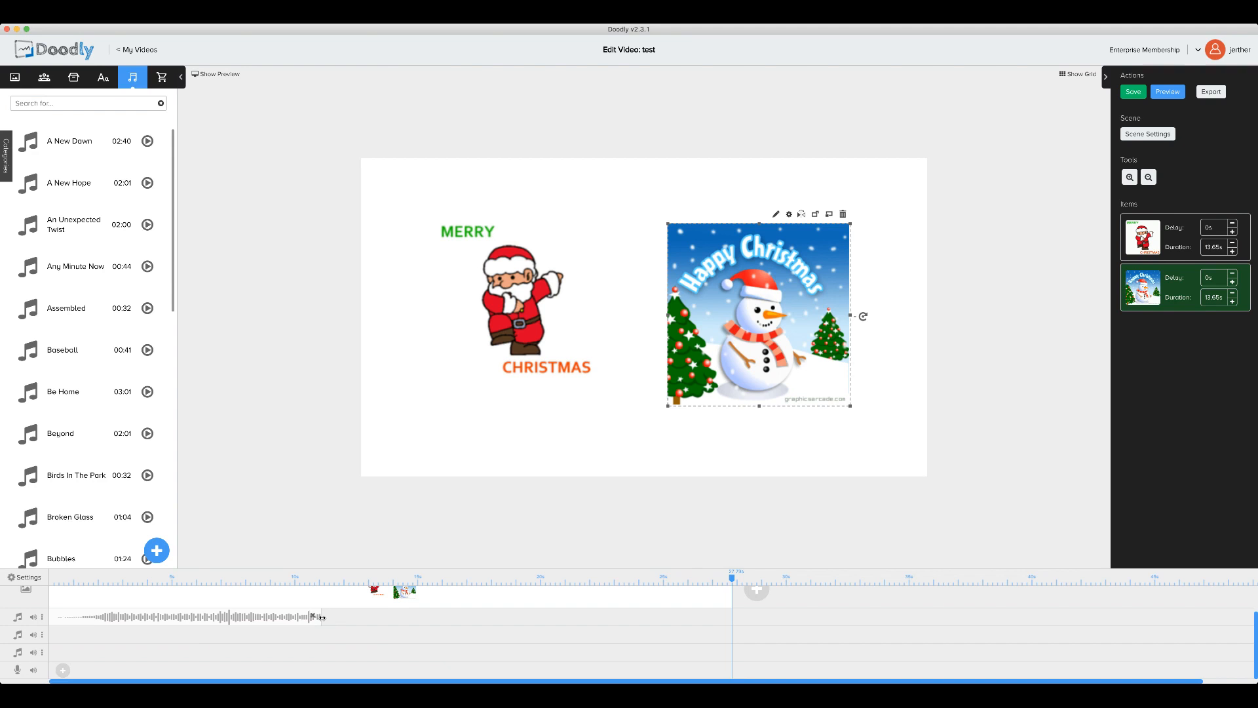
scroll(107, 530, "down", 1)
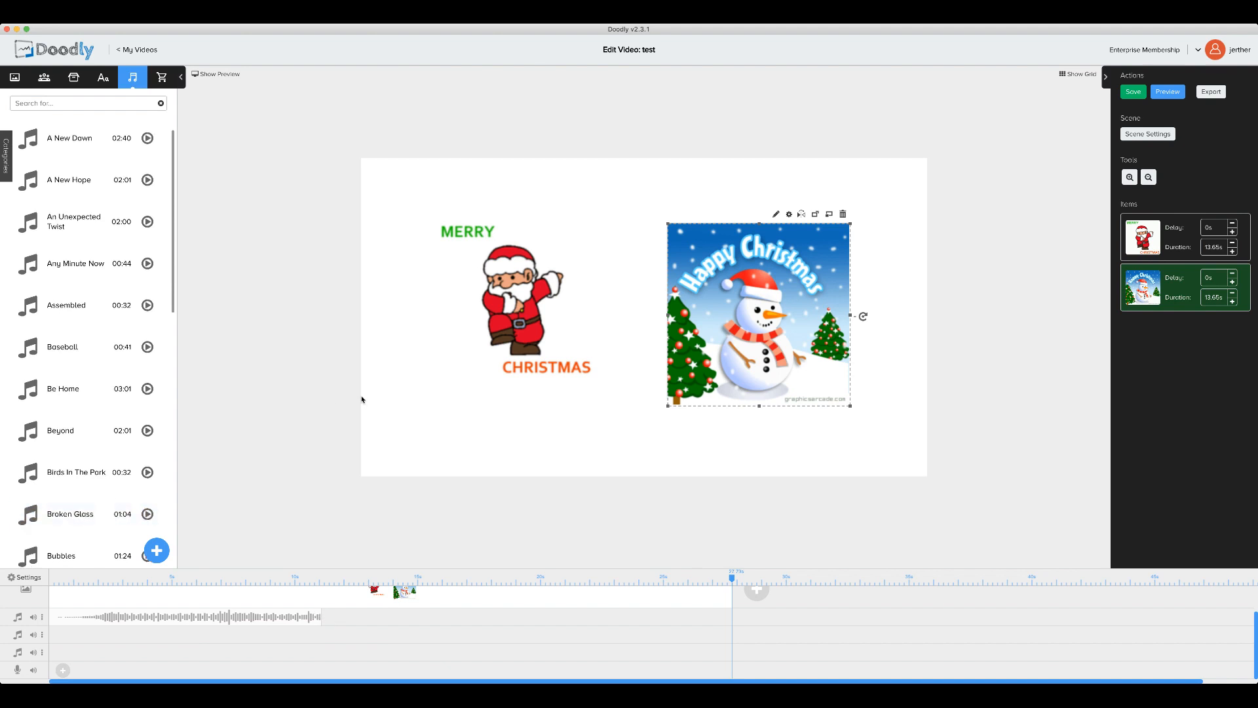